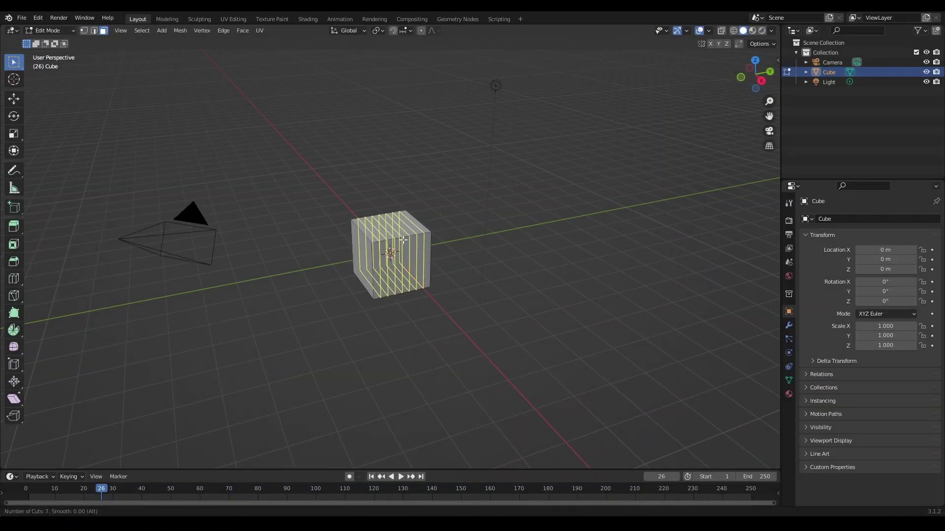
- Cut seven loops around the cube without sliding them and switch to face selection
click(403, 240)
right_click(403, 240)
click(106, 33)
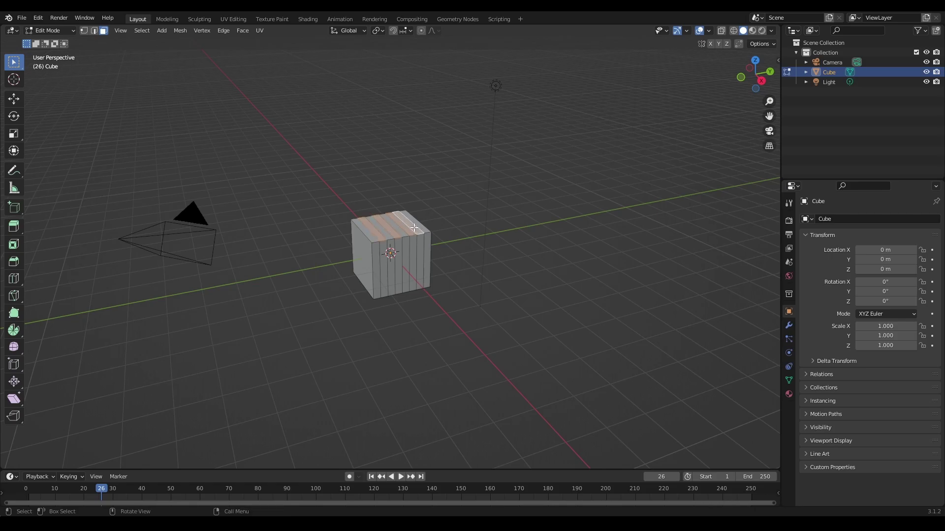
- Extrude the selected top faces upward and add another edge loop around the cube
key(e)
click(413, 181)
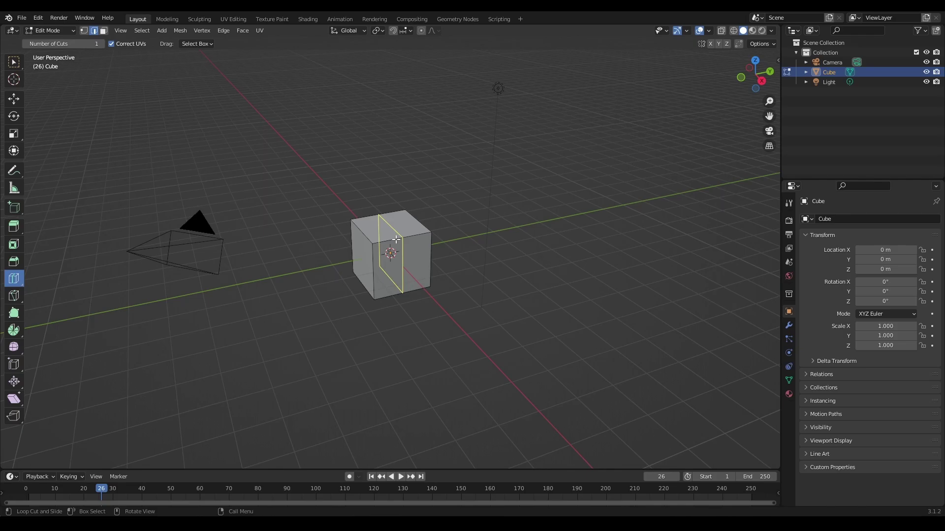
click(396, 239)
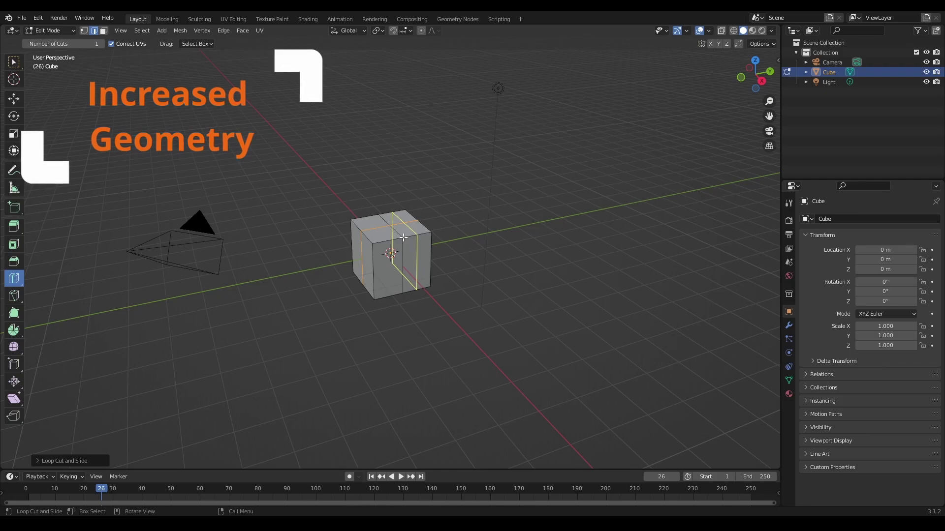
- Extrude one top quarter face upward into a tall block
click(94, 30)
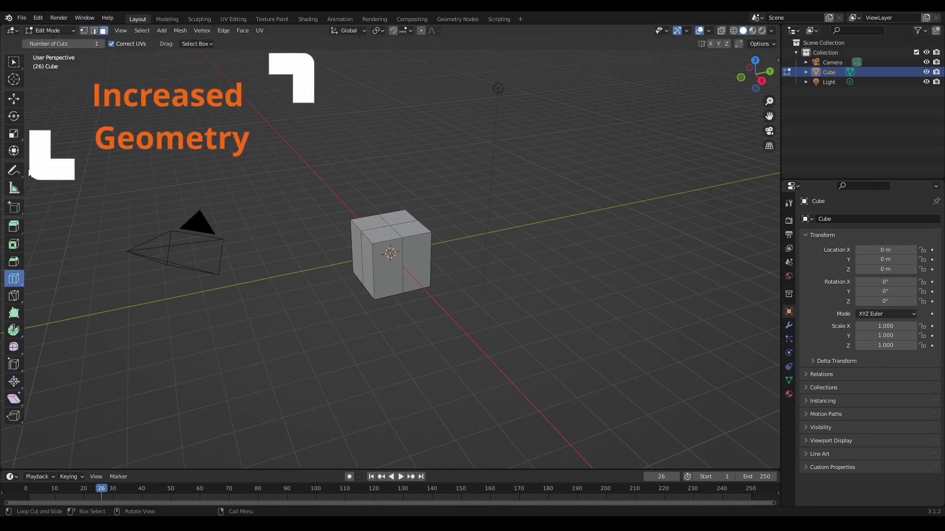
click(12, 101)
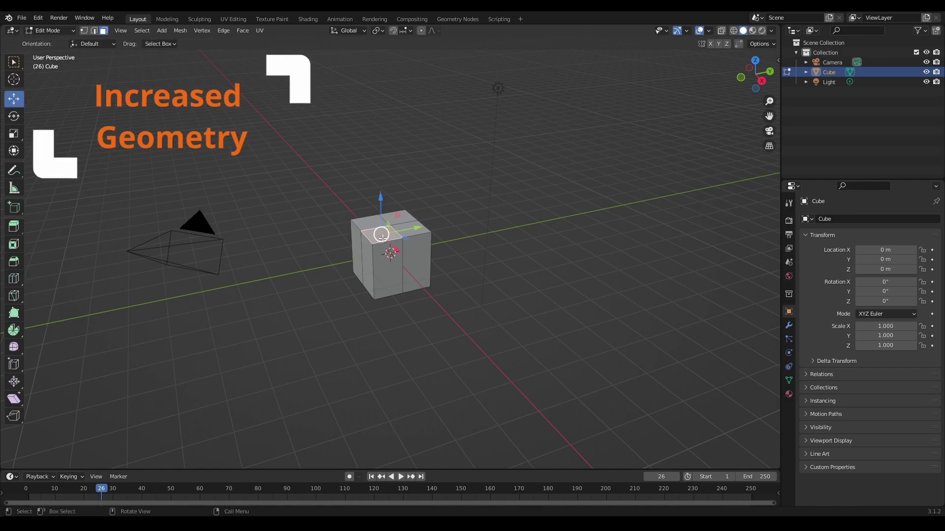
key(e)
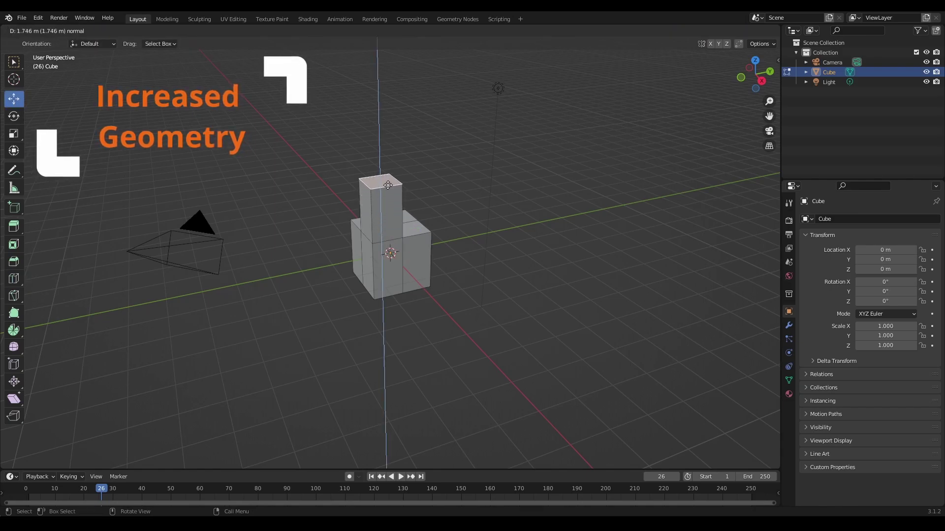
click(380, 181)
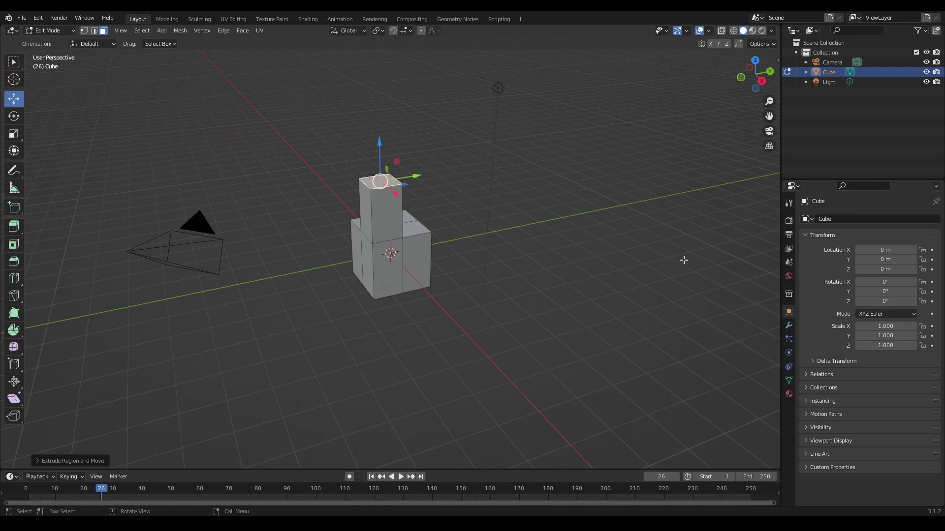
- Add a Subdivision Surface modifier to smooth the mesh into a bottle-like shape
click(789, 325)
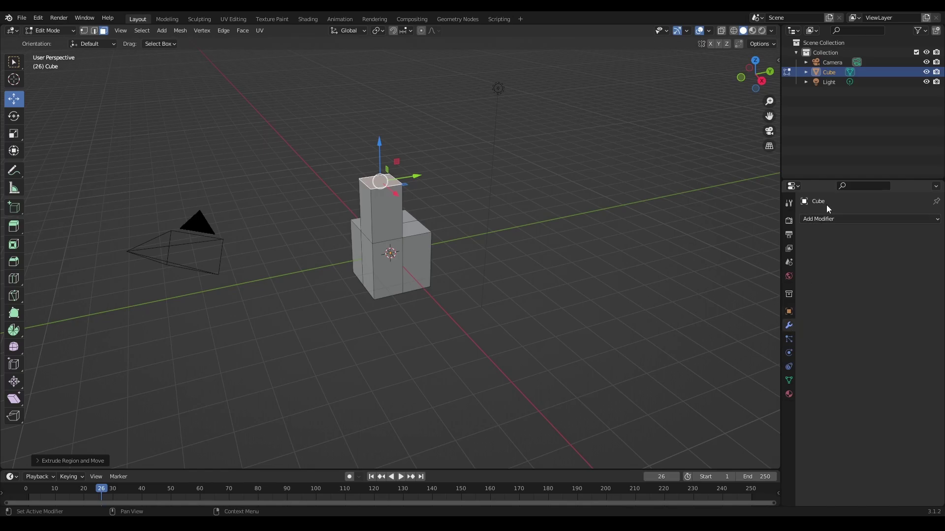
click(827, 219)
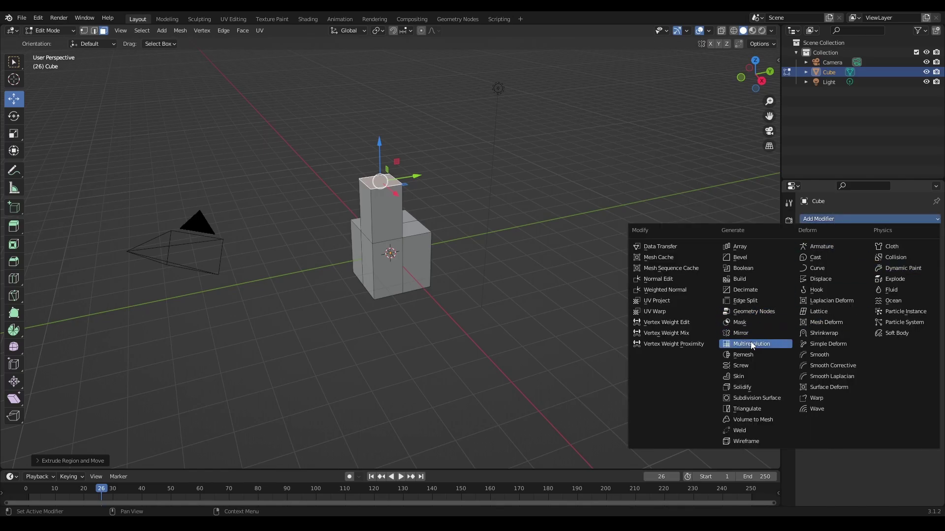
click(749, 396)
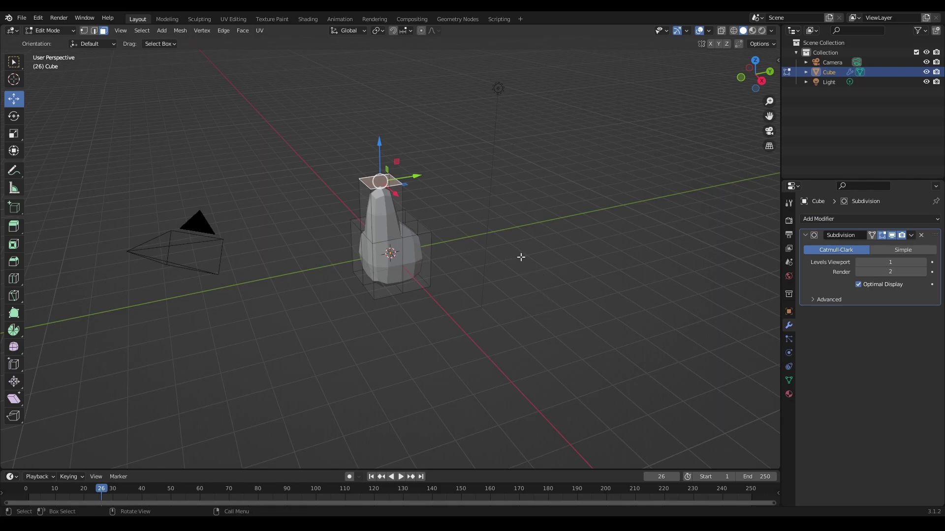
mouse_move(521, 257)
middle_down()
mouse_move(458, 245)
mouse_move(531, 239)
mouse_move(536, 247)
middle_up()
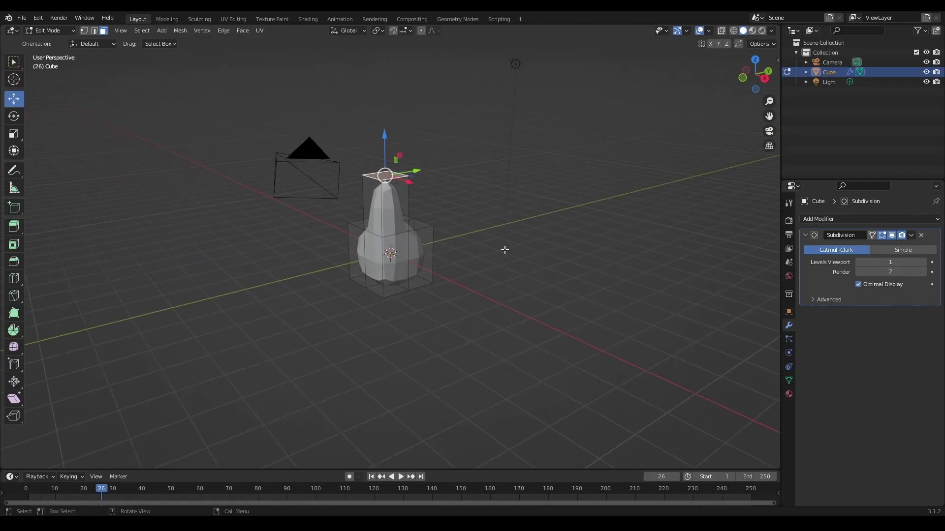
- Add horizontal and vertical support loops slid close to the body's edges to keep it squared
click(14, 279)
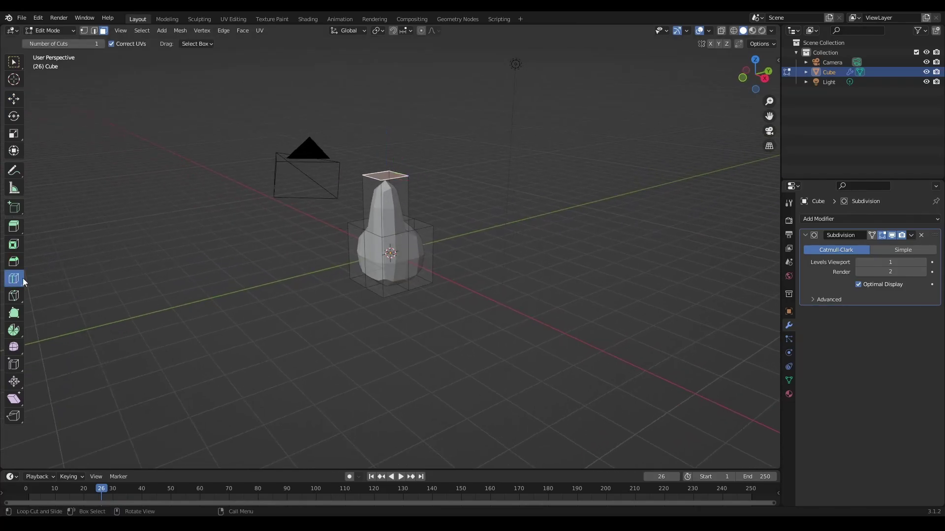
mouse_move(384, 214)
mouse_down()
mouse_move(385, 190)
mouse_move(401, 233)
mouse_move(390, 259)
mouse_up()
key(ctrl+z)
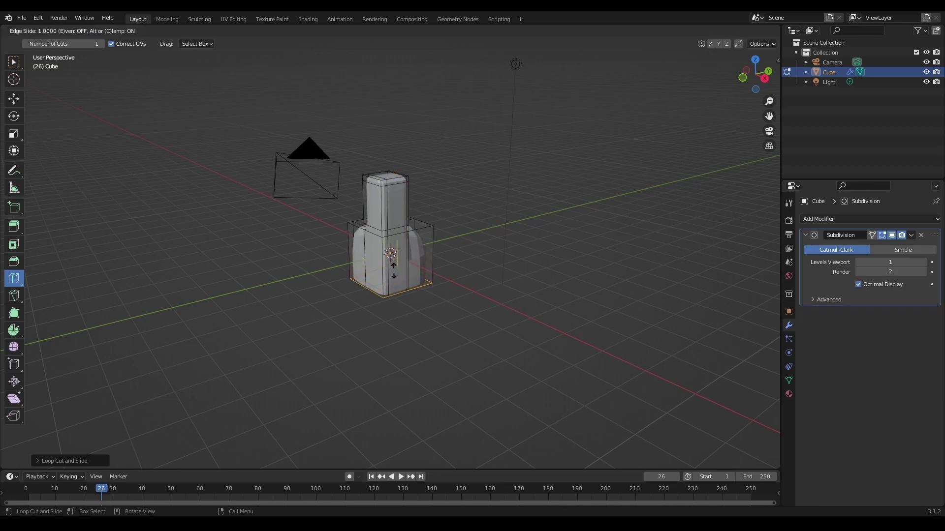
drag(394, 271, 367, 273)
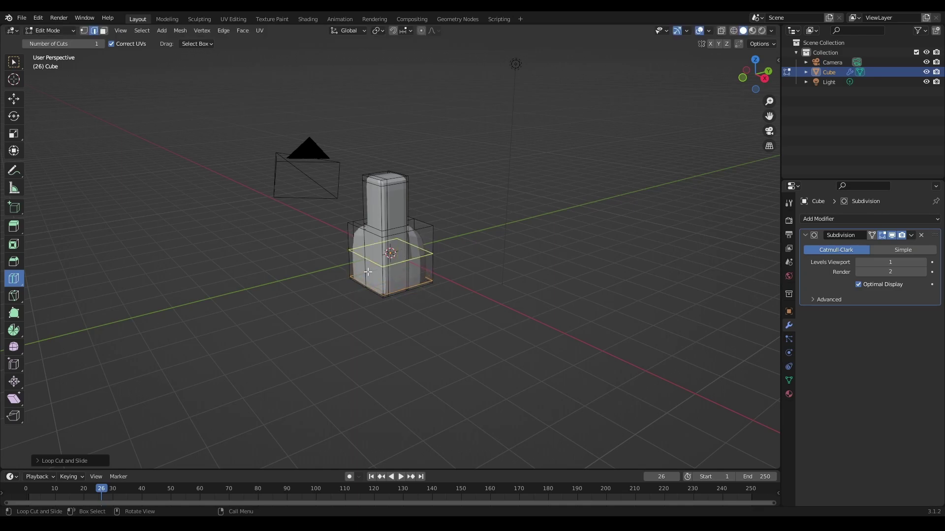
drag(425, 255, 421, 221)
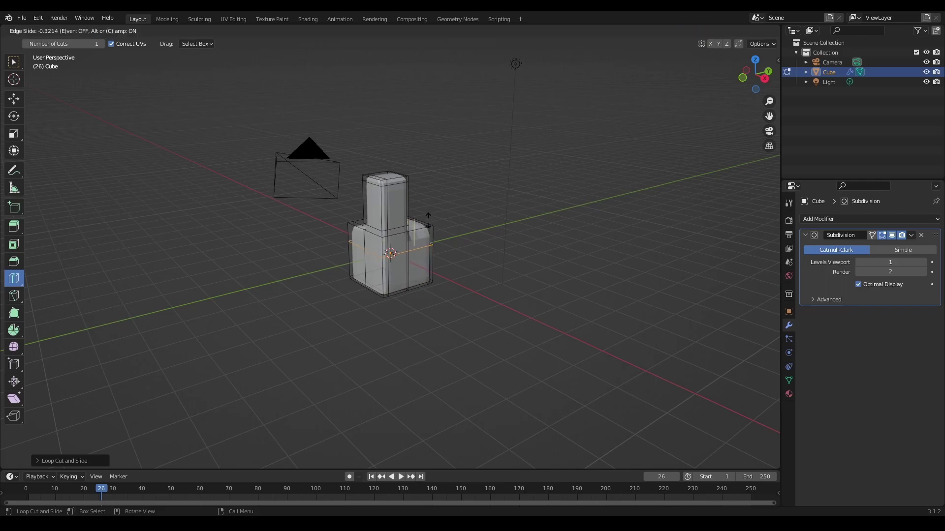
mouse_move(421, 221)
middle_down()
mouse_move(212, 247)
mouse_move(295, 245)
mouse_move(336, 259)
mouse_move(203, 244)
middle_up()
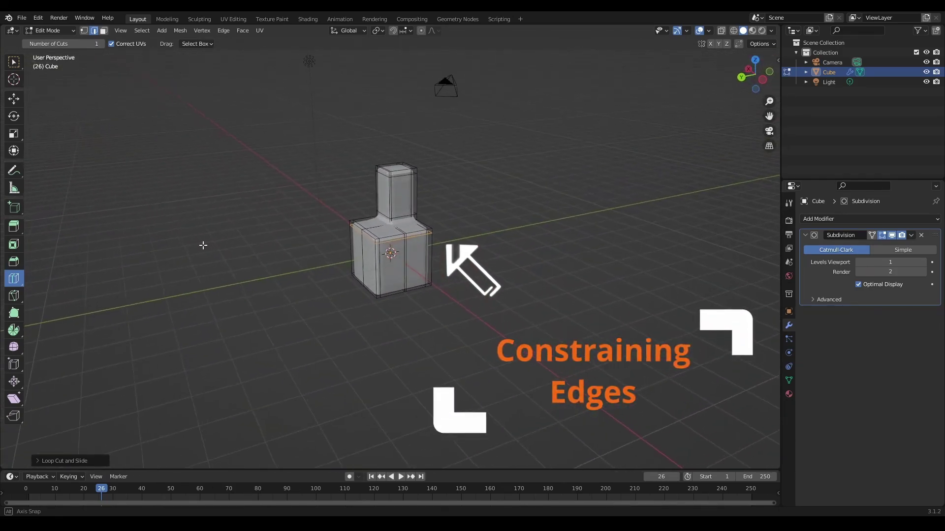
- Raise viewport subdivision to 3 and cut an edge loop near the top of the tall block
click(923, 263)
click(923, 262)
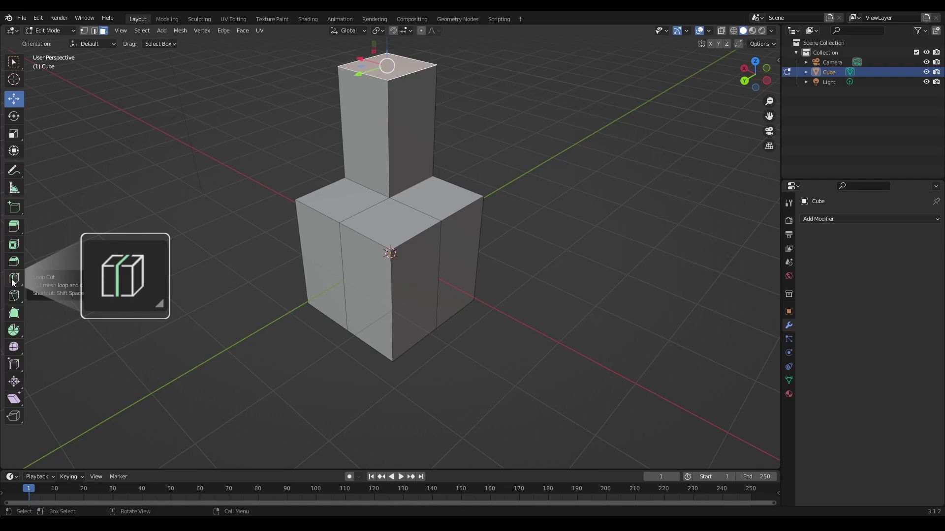
click(93, 31)
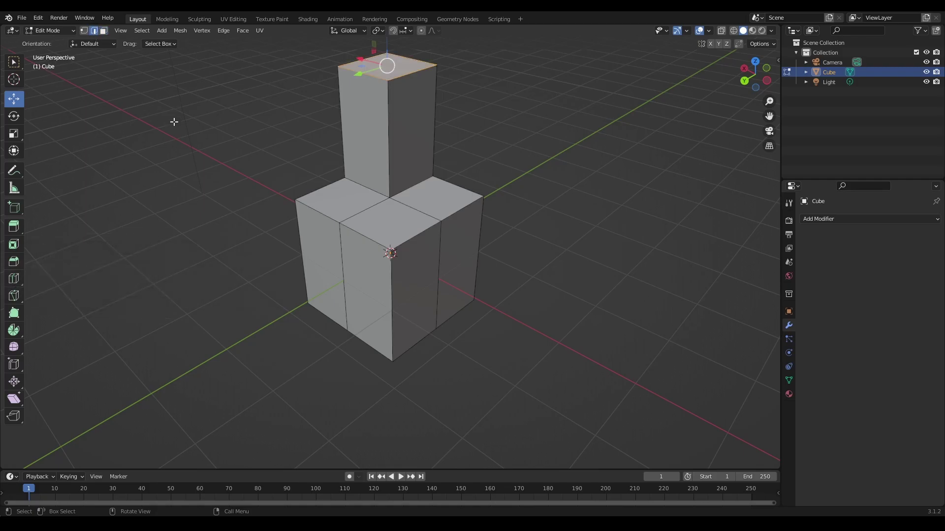
click(15, 280)
drag(345, 152, 338, 104)
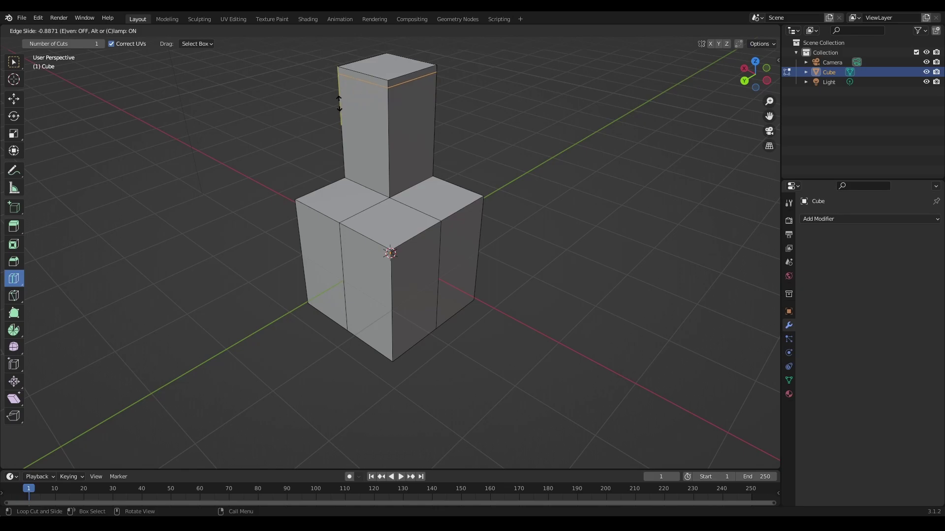
right_click(339, 104)
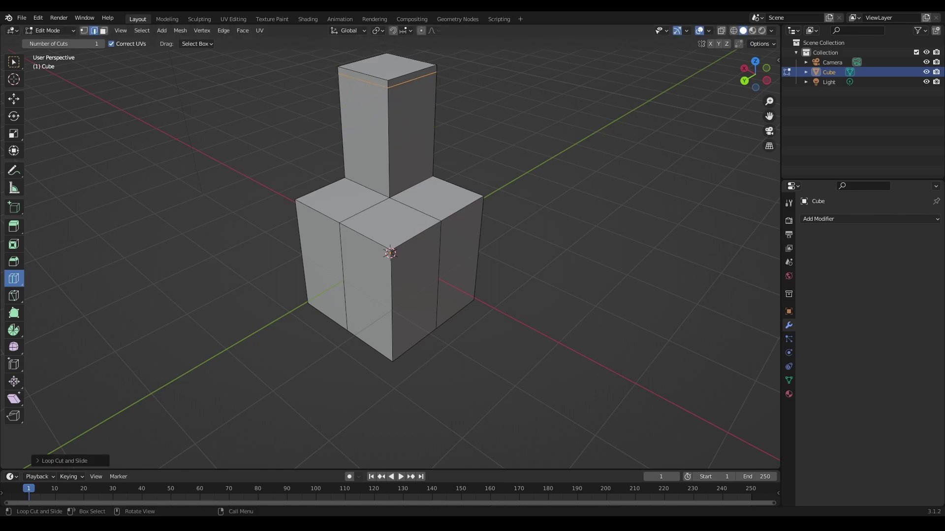
- Cut a second loop with Ctrl+R and settle it near the base of the tall block
click(18, 98)
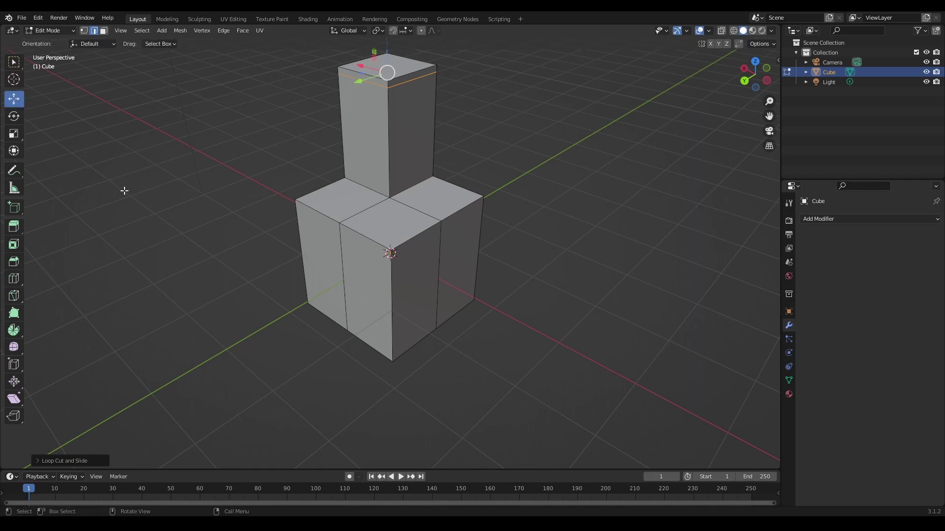
key(ctrl)
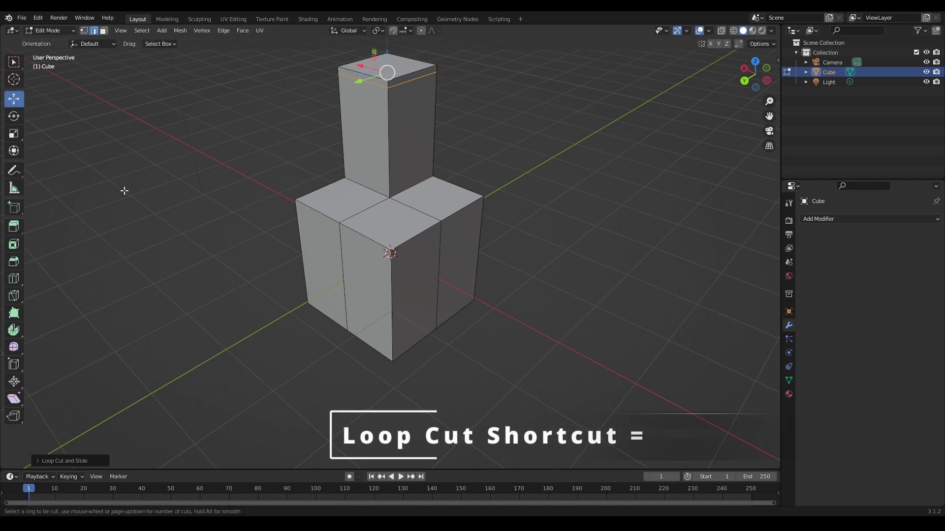
key(ctrl+r)
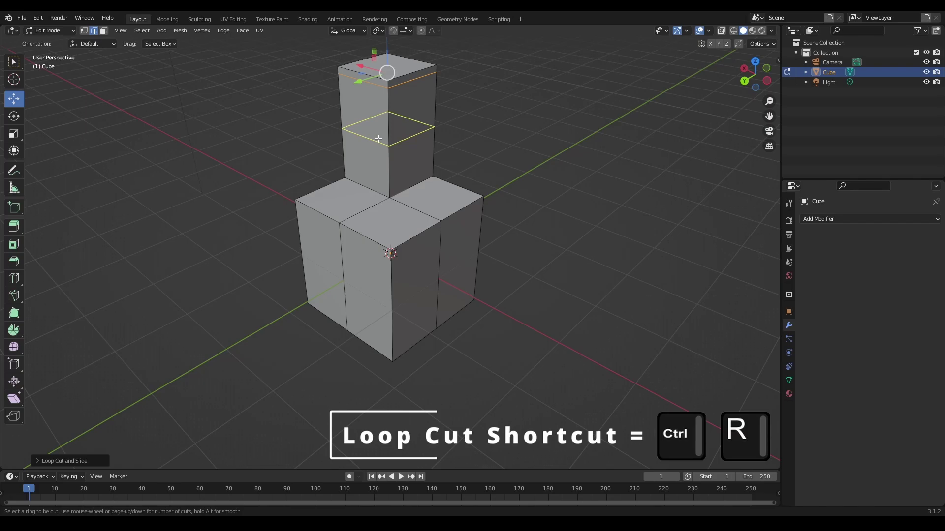
click(378, 140)
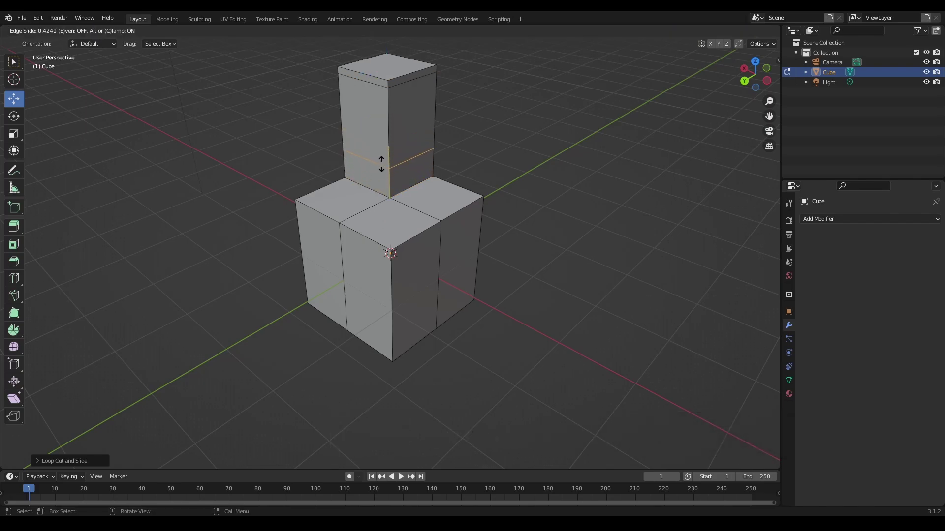
click(381, 187)
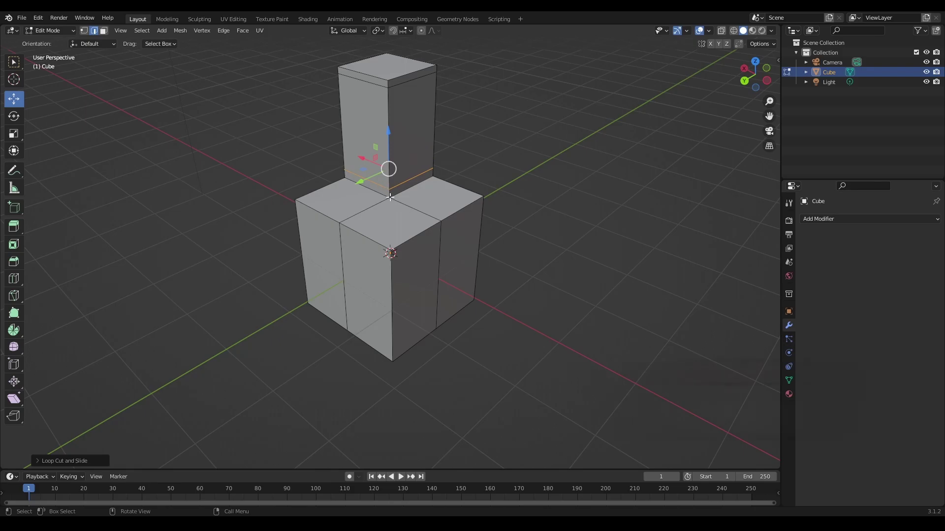
click(390, 196)
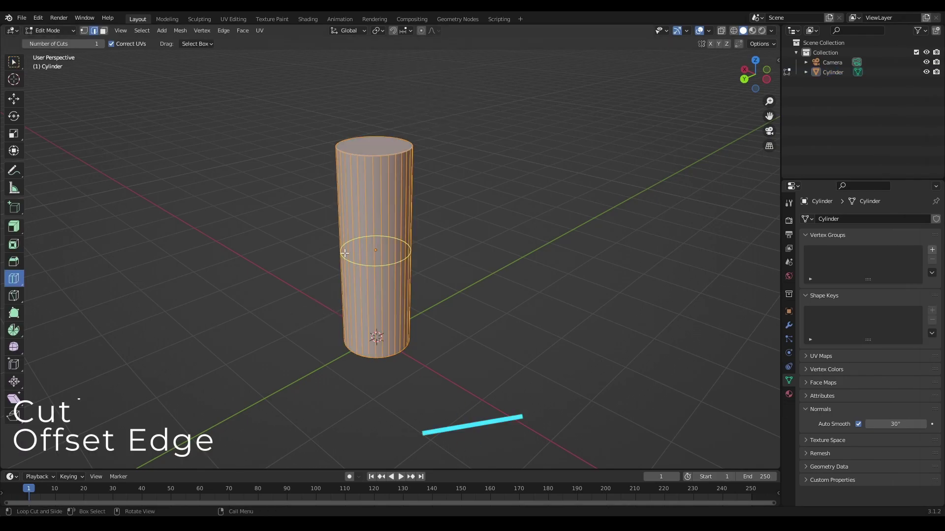
- Cut a middle loop on the cylinder, then an Offset Edge Loop Cut pair at about 0.04 around it
click(345, 252)
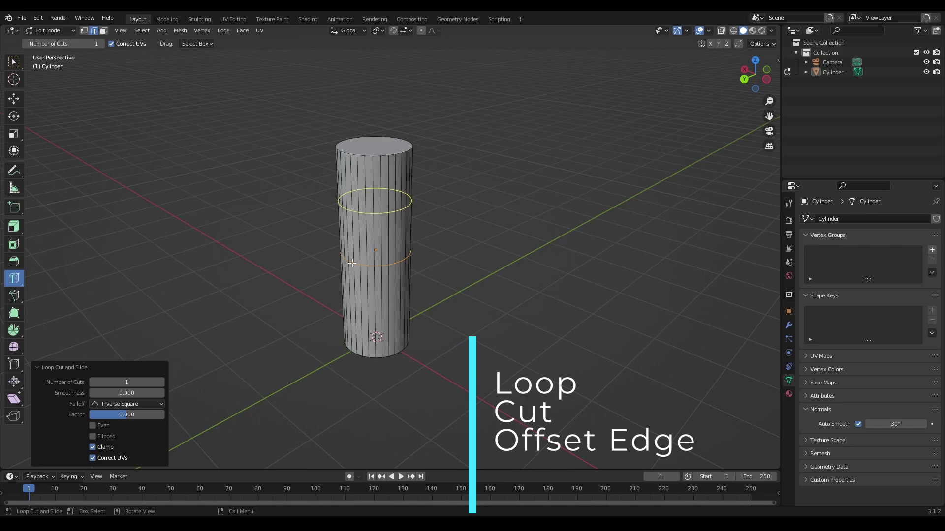
click(14, 281)
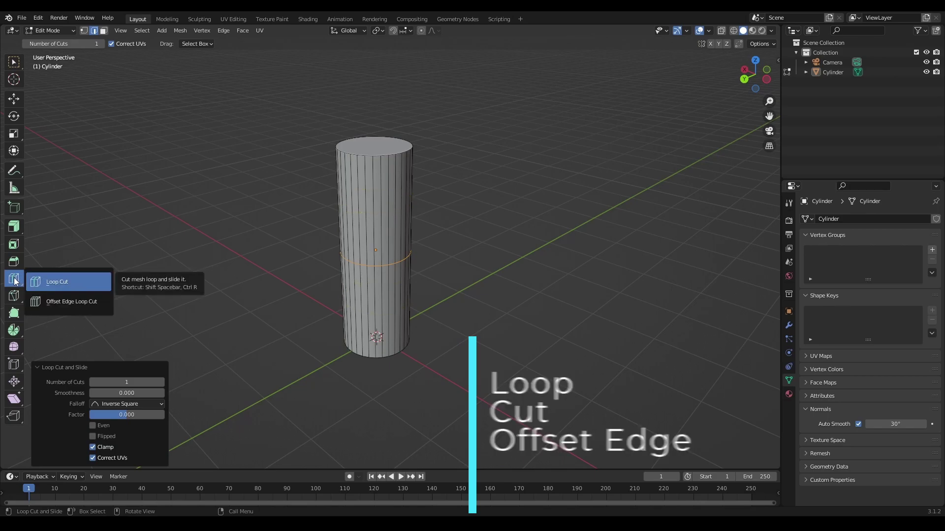
click(70, 307)
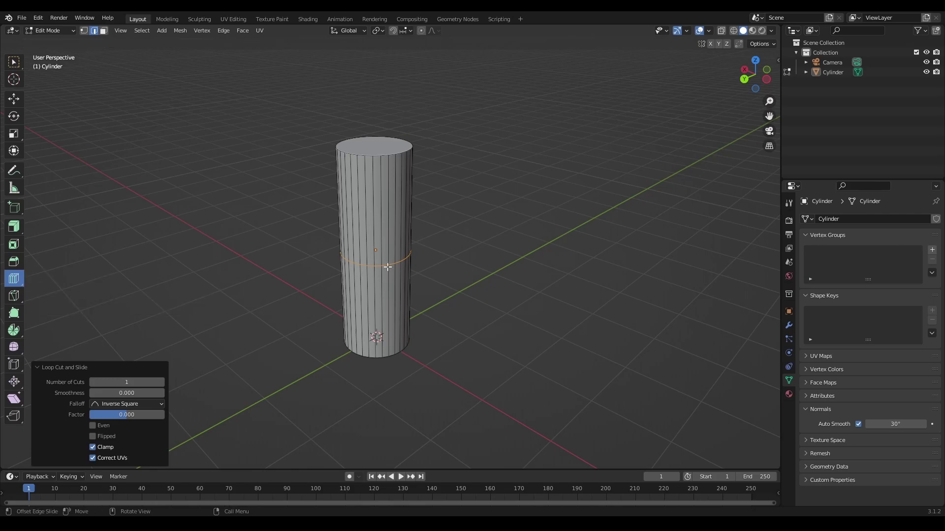
mouse_move(426, 260)
mouse_down()
mouse_move(456, 271)
mouse_move(483, 264)
mouse_up()
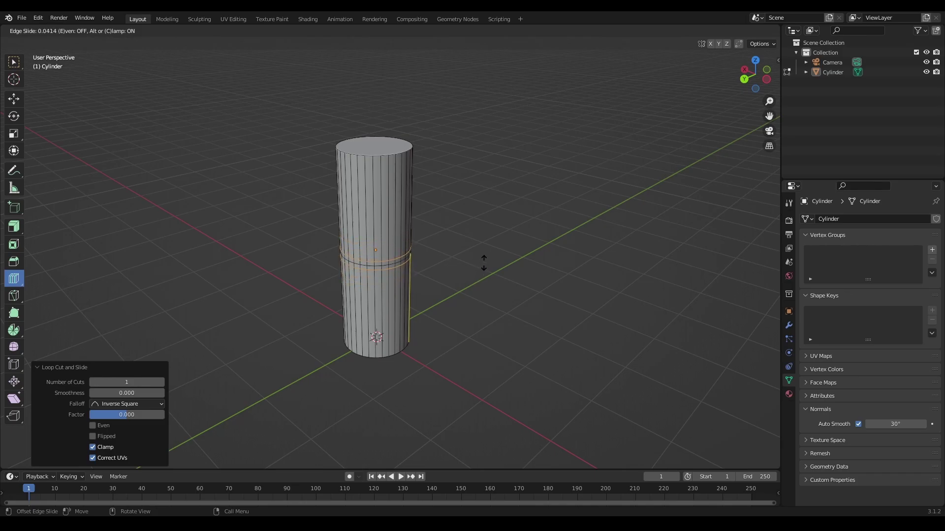
drag(483, 262, 485, 264)
mouse_move(485, 264)
middle_down()
mouse_move(394, 236)
mouse_move(441, 230)
mouse_move(490, 249)
middle_up()
scroll(355, 254, up, 2)
scroll(355, 256, up, 2)
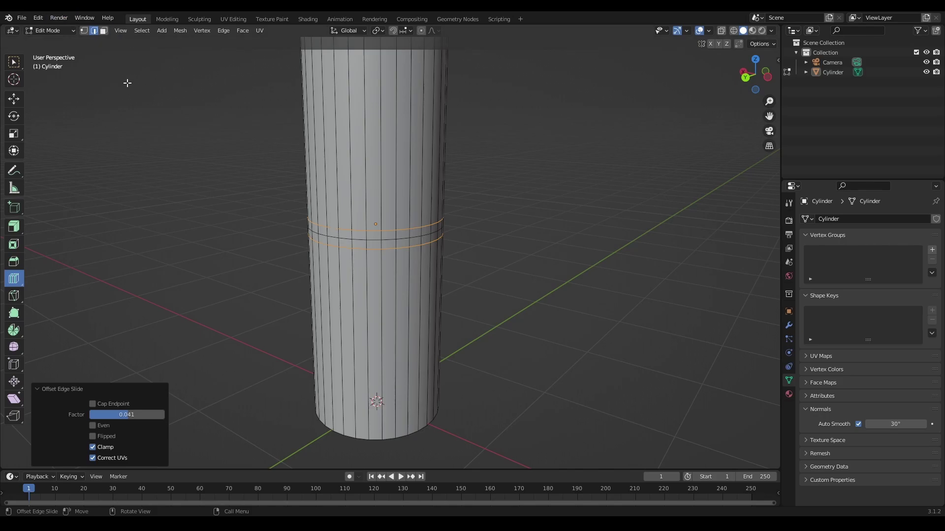
- Scale the middle loop inward to 0.912, pinching it into a collar groove
alt+click(360, 240)
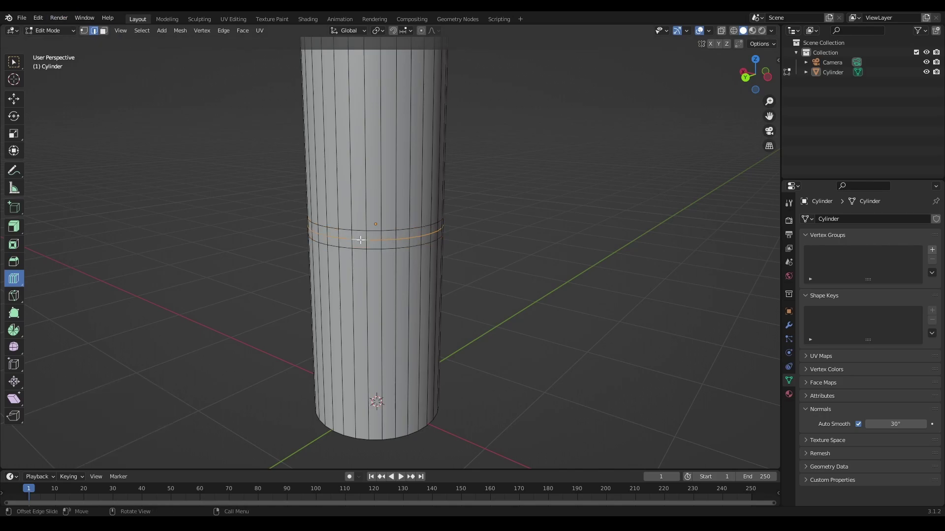
key(s)
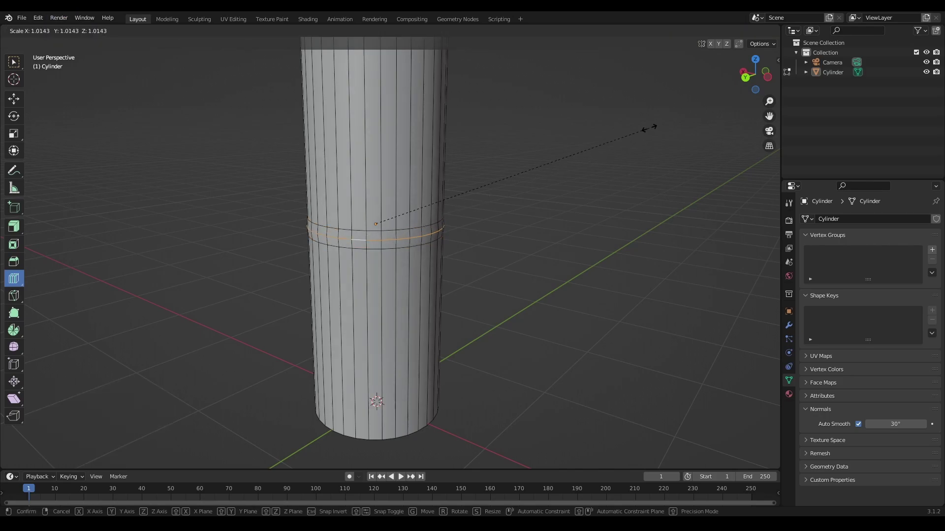
click(623, 140)
scroll(506, 207, down, 2)
scroll(498, 215, down, 1)
scroll(483, 228, down, 2)
mouse_move(483, 228)
middle_down()
mouse_move(416, 186)
mouse_move(572, 234)
mouse_move(546, 251)
mouse_move(425, 209)
mouse_move(376, 237)
middle_up()
scroll(403, 216, up, 2)
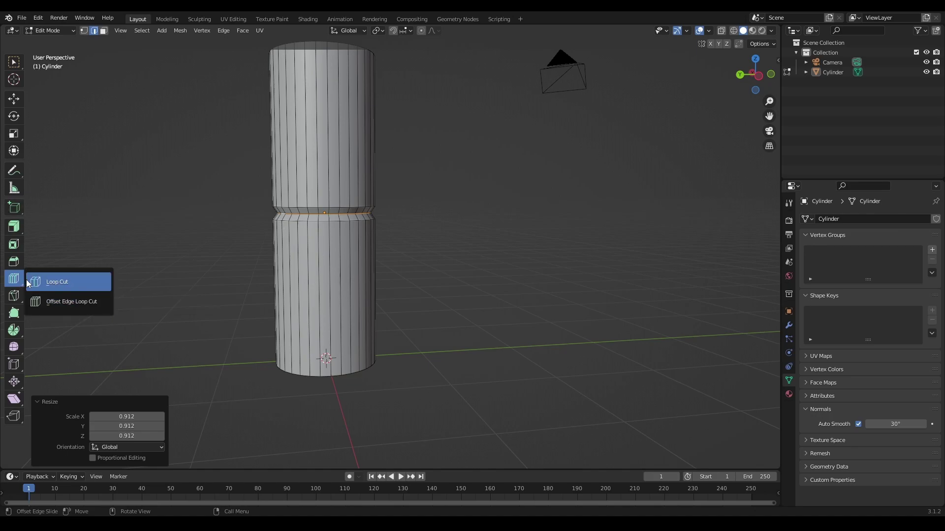
- Cut a loop across the upper section and offset loops at factor 0.956 toward the top and groove
drag(12, 284, 52, 280)
drag(310, 343, 310, 361)
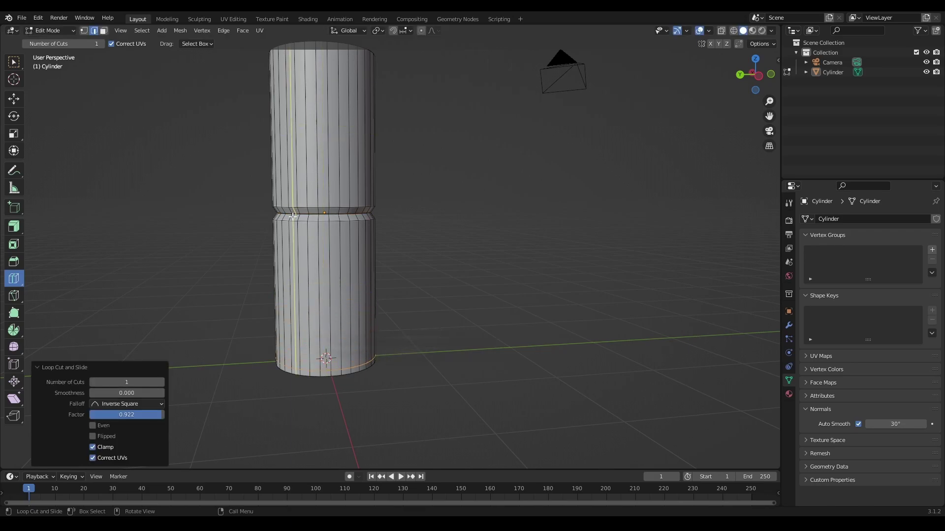
drag(294, 215, 284, 196)
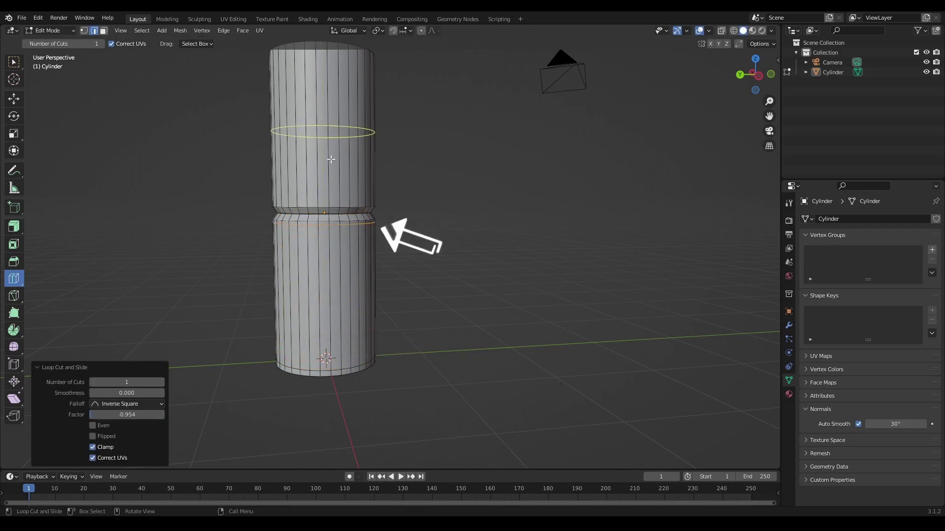
scroll(330, 158, down, 1)
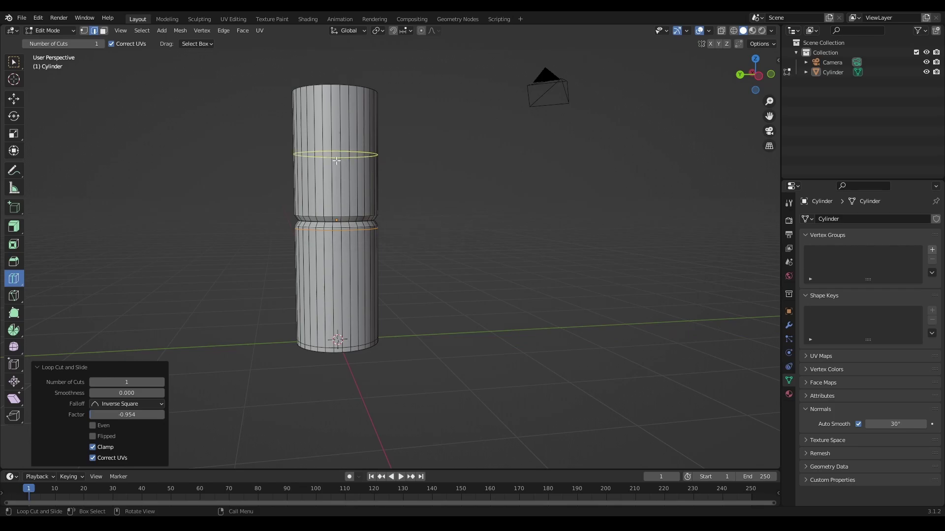
click(336, 160)
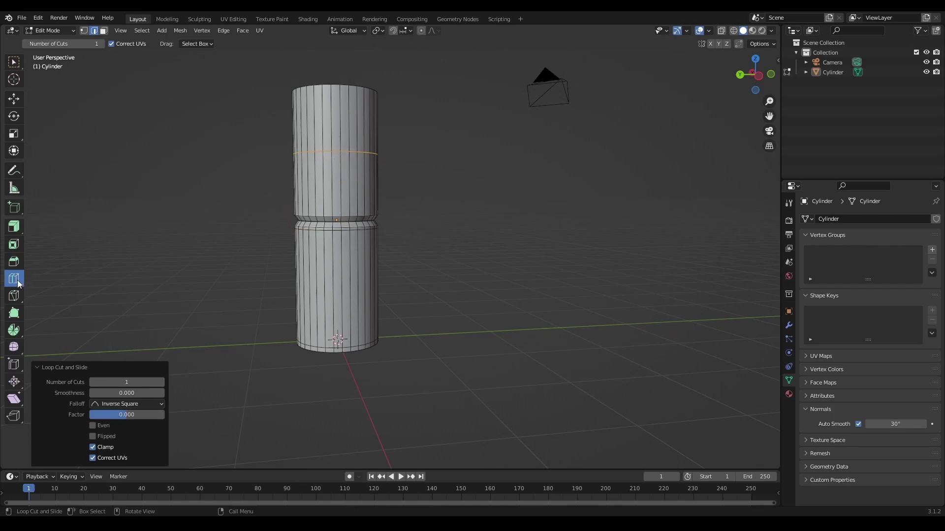
drag(18, 283, 87, 300)
drag(388, 148, 463, 187)
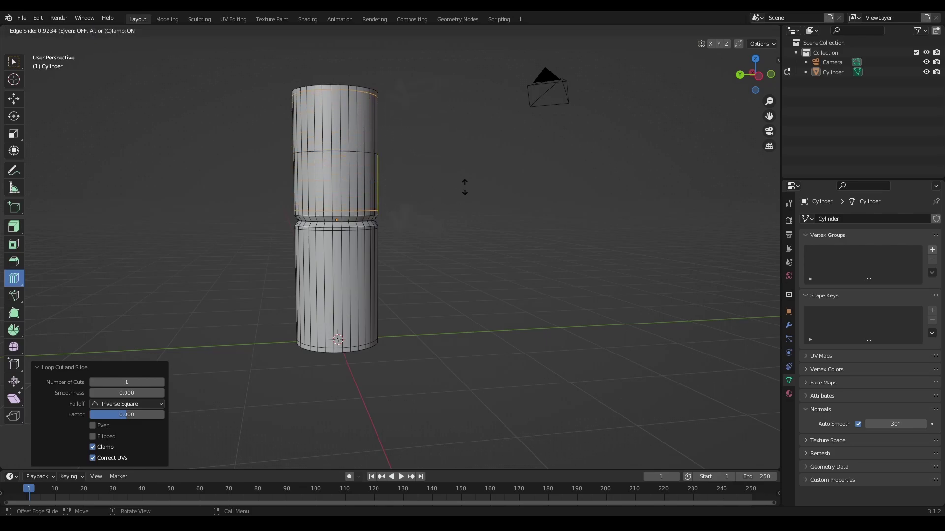
drag(465, 187, 463, 189)
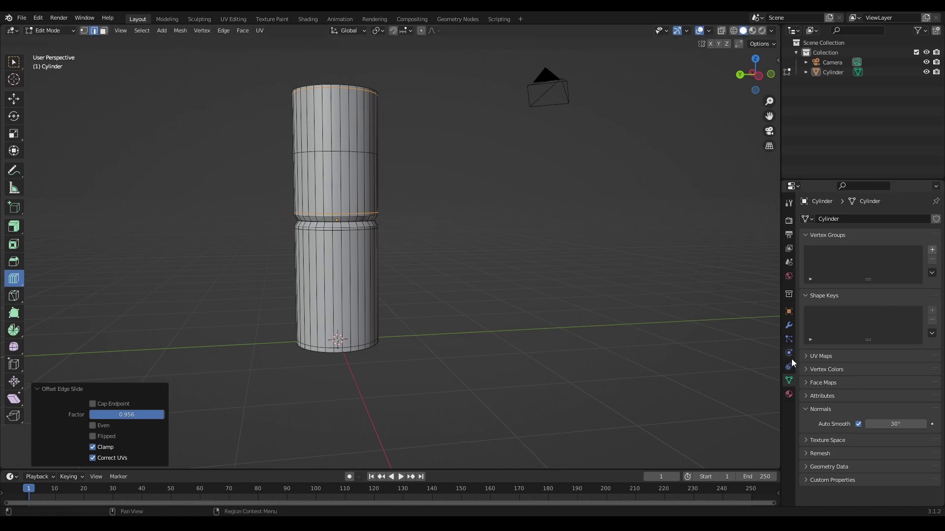
- Add a Subdivision modifier to smooth the cylinder and switch to edge selection
click(788, 325)
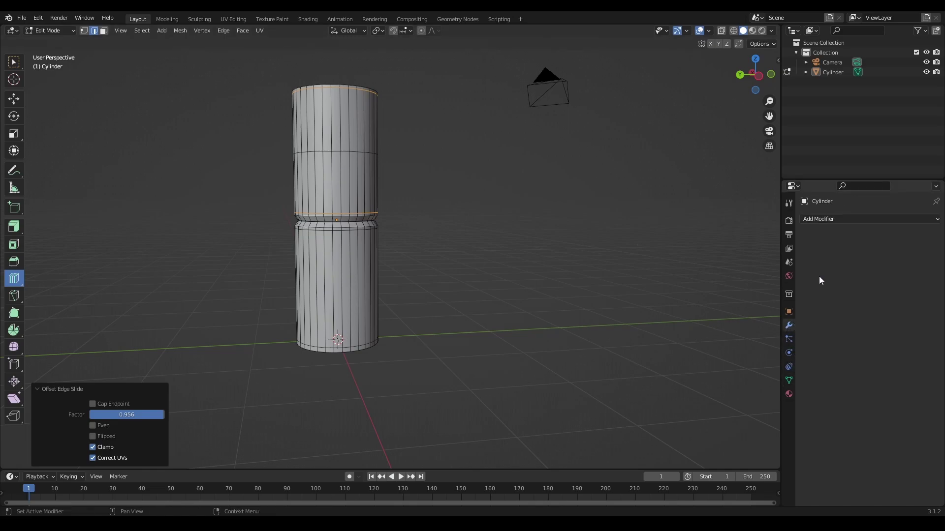
click(827, 219)
click(763, 399)
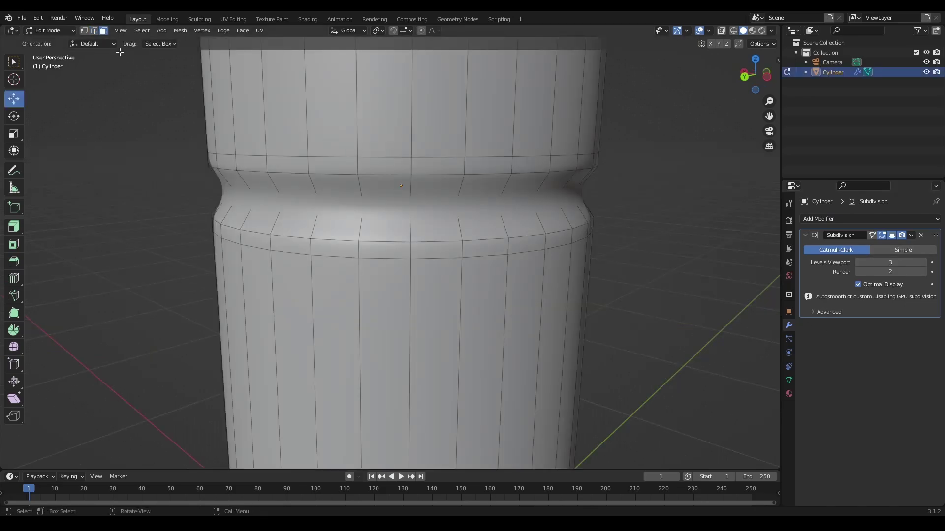
click(95, 31)
- Select the edge loops around the collar groove, ending with the loop just above it
click(365, 155)
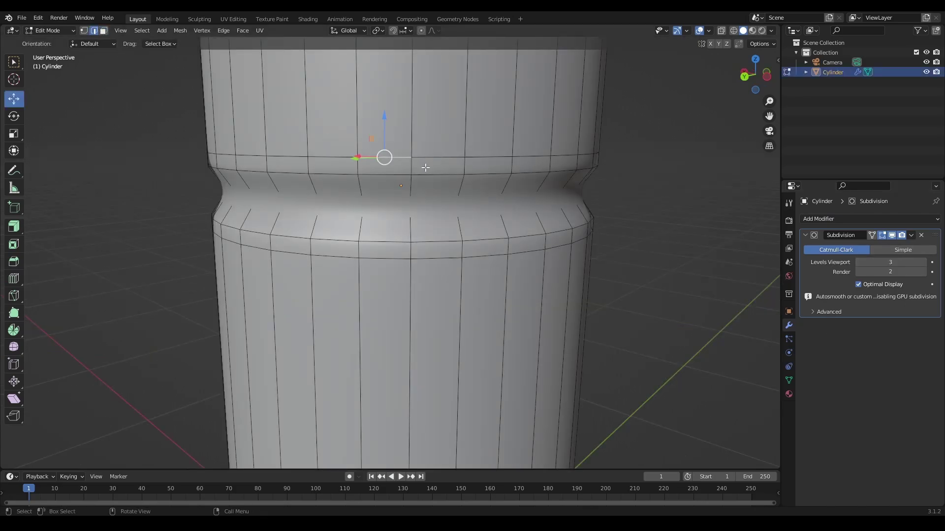
alt+click(426, 157)
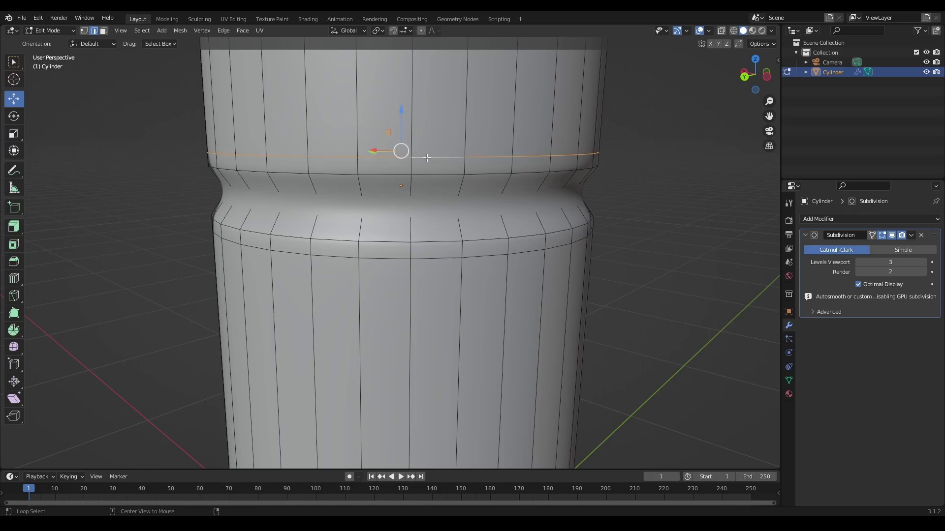
alt+shift+click(422, 256)
mouse_move(521, 266)
middle_down()
mouse_move(487, 263)
mouse_move(523, 263)
middle_up()
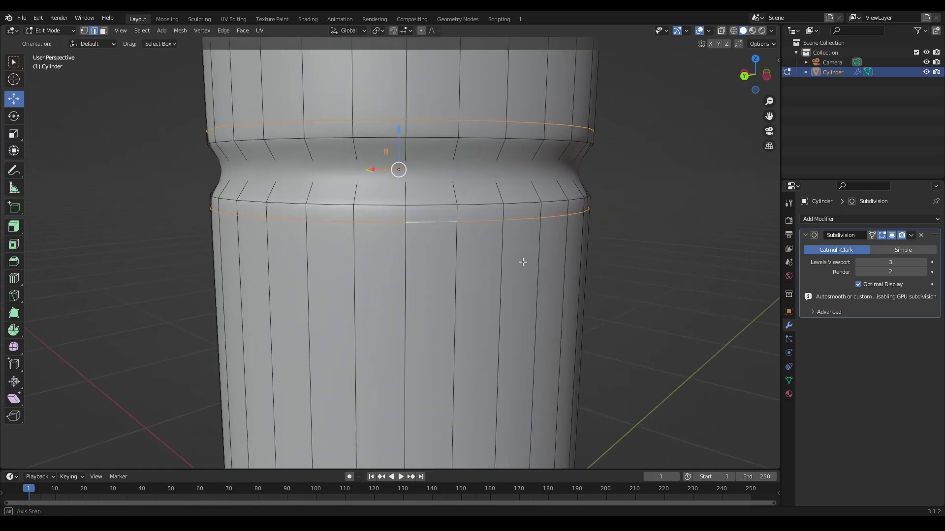
alt+click(354, 141)
key(alt)
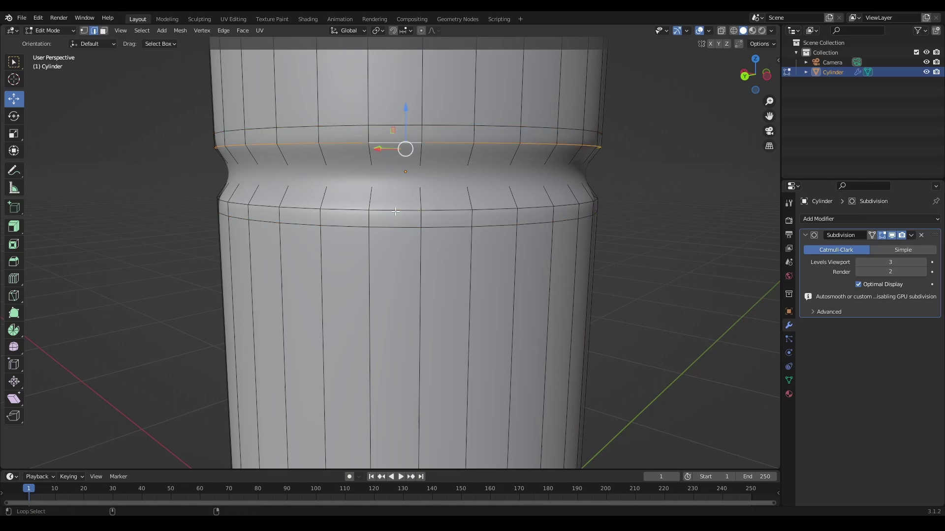
alt+shift+click(395, 212)
middle_drag(395, 212, 506, 204)
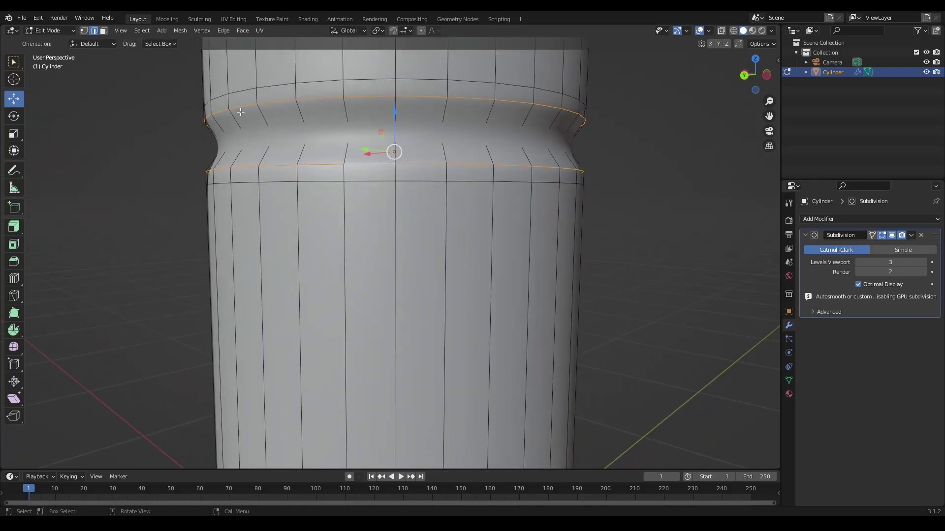
mouse_move(217, 103)
middle_down()
mouse_move(274, 161)
mouse_move(249, 200)
middle_up()
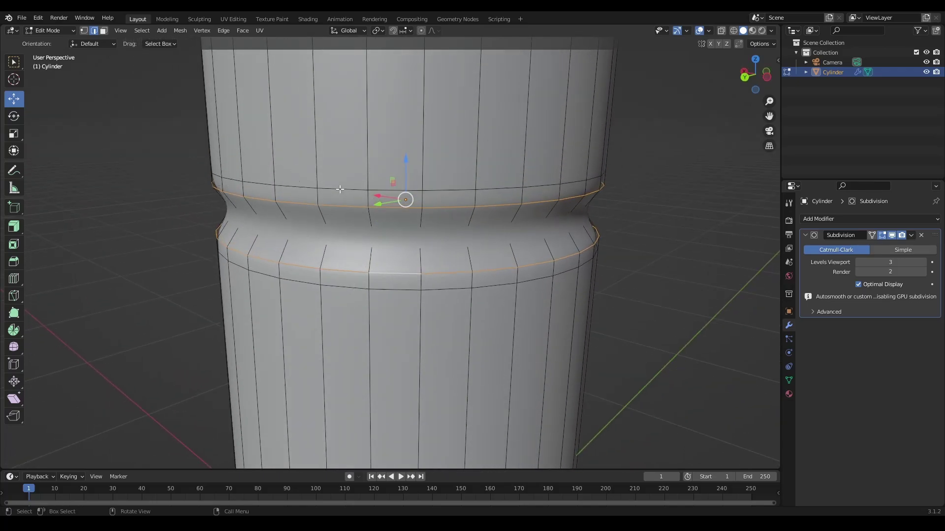
- Move the selected loop upward above the groove to soften the collar
drag(406, 170, 405, 135)
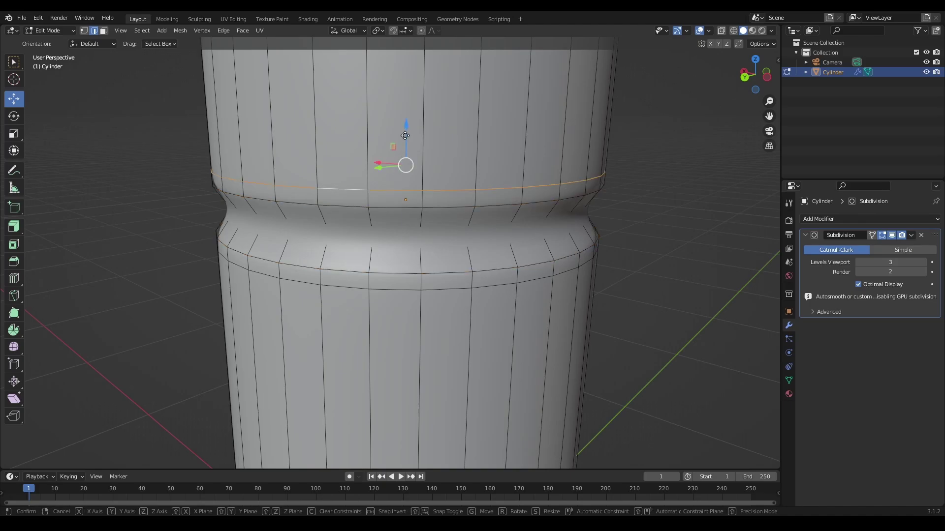
mouse_move(406, 135)
mouse_down()
mouse_move(421, 96)
mouse_move(421, 134)
mouse_up()
scroll(369, 268, down, 5)
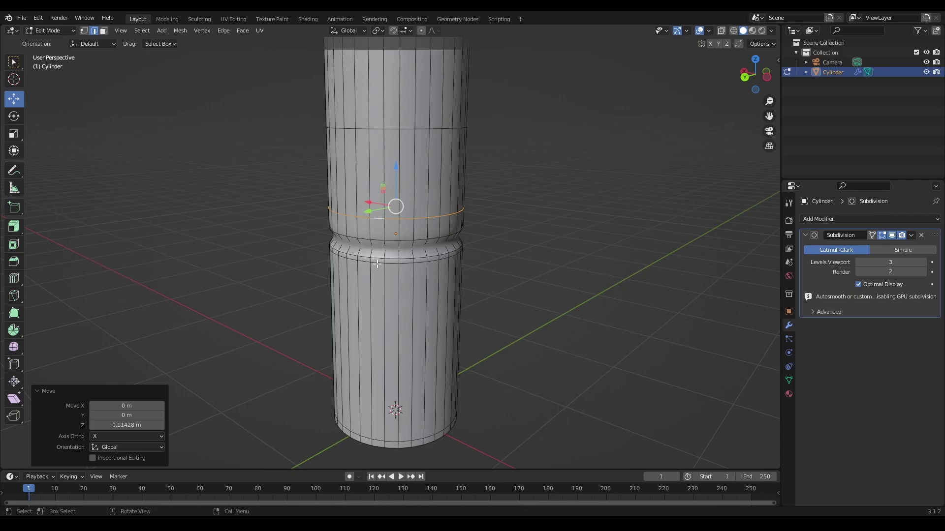
click(377, 263)
scroll(415, 232, up, 1)
scroll(414, 233, down, 1)
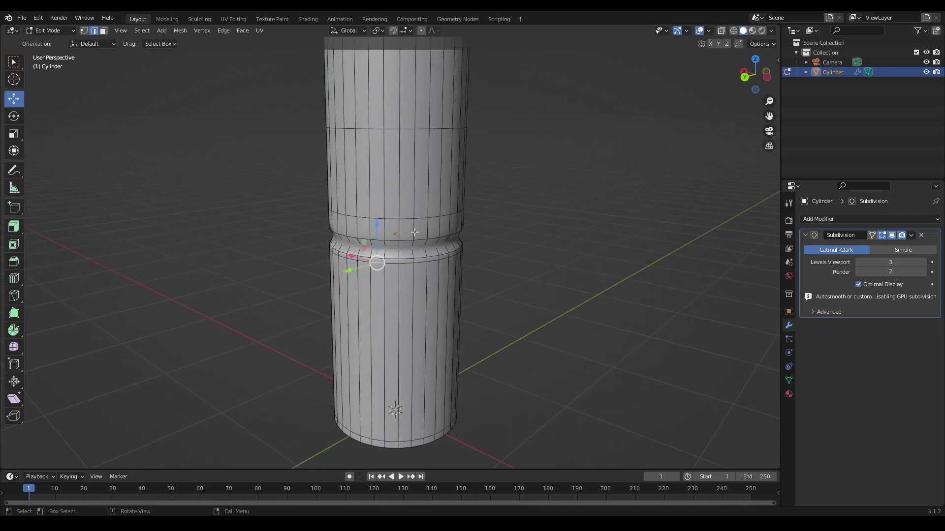
scroll(397, 126, down, 2)
- Raise the upper section's middle loop near the top and select the upper band of faces
click(393, 179)
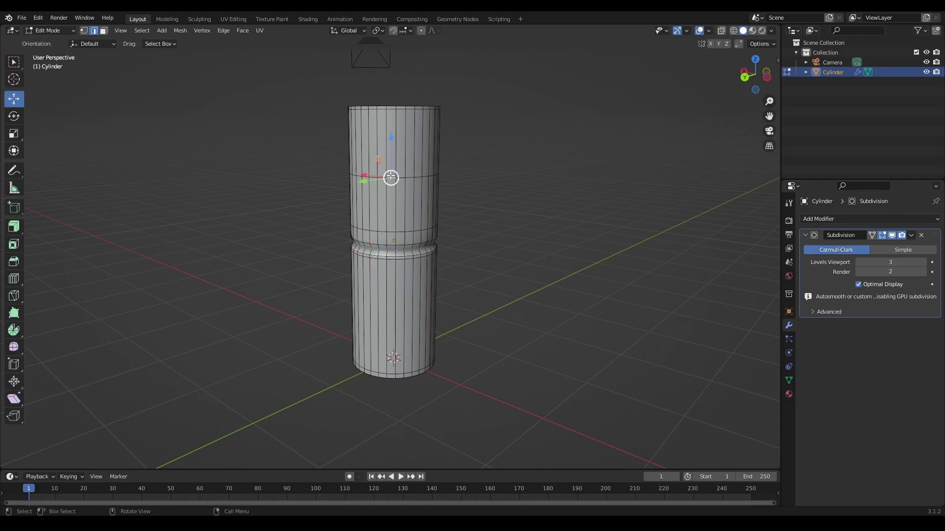
alt+click(410, 179)
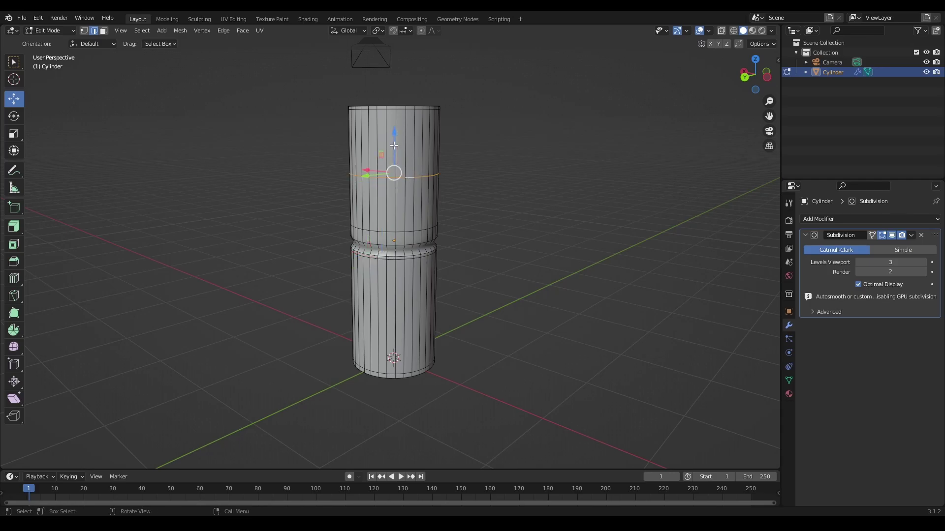
drag(395, 135, 396, 99)
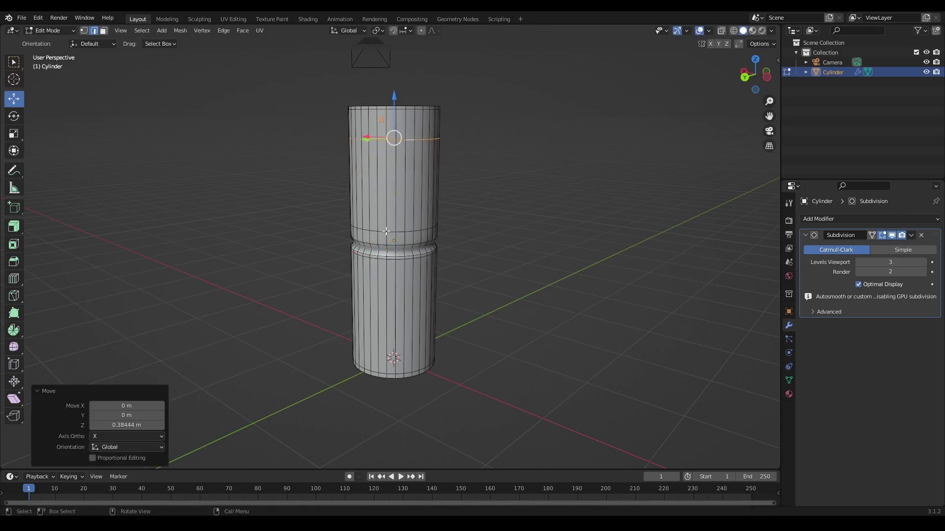
shift+drag(316, 160, 510, 231)
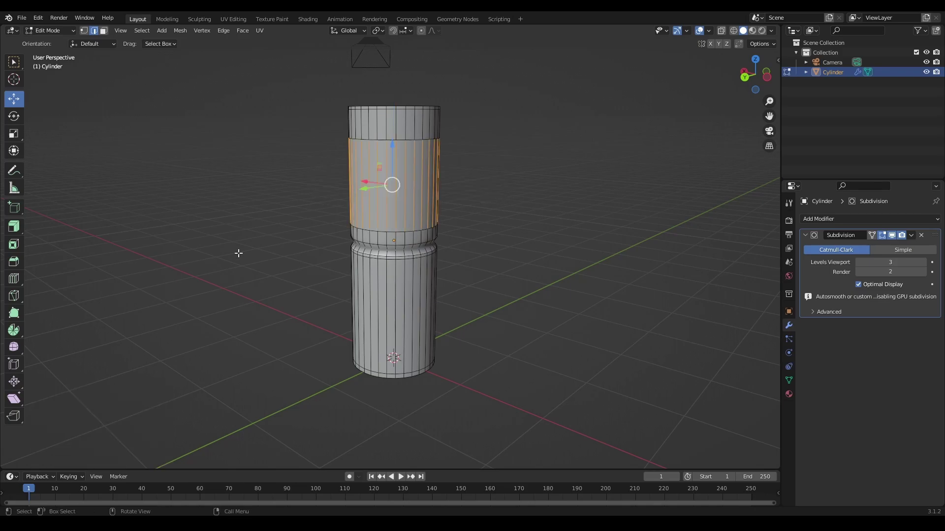
- Cut four more edge loops across the upper section and move the selected loop lower
click(20, 281)
click(63, 281)
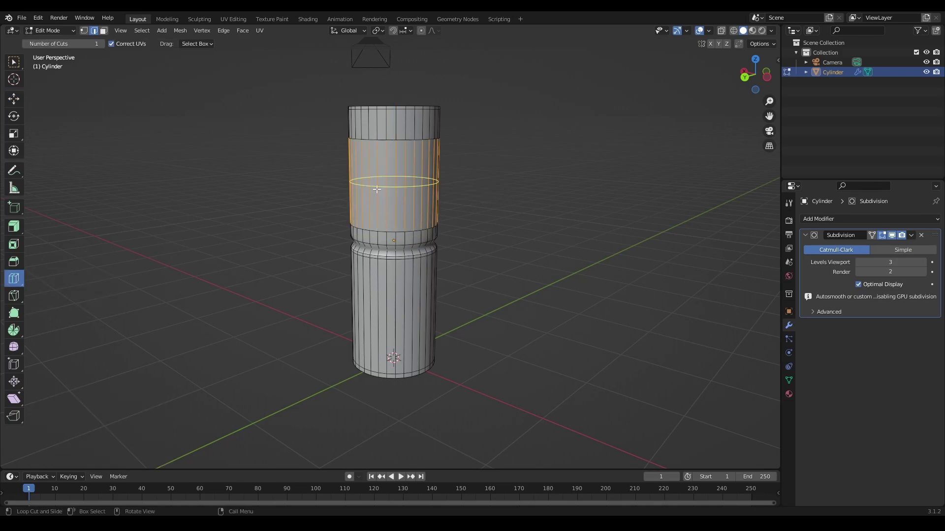
click(383, 177)
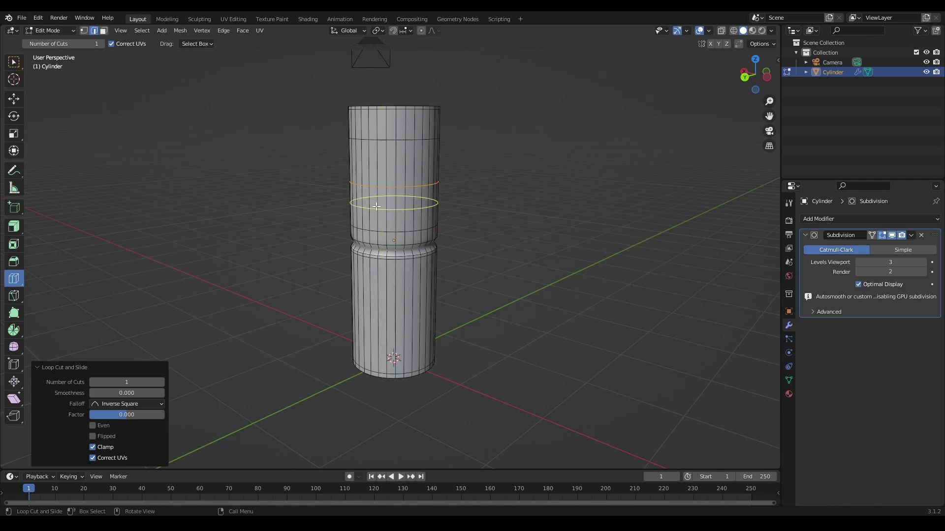
click(376, 210)
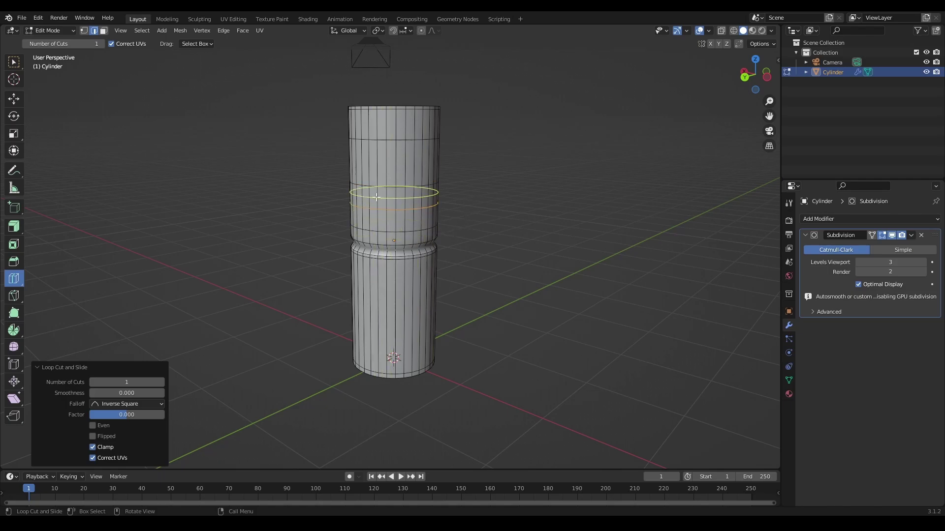
click(374, 218)
click(371, 171)
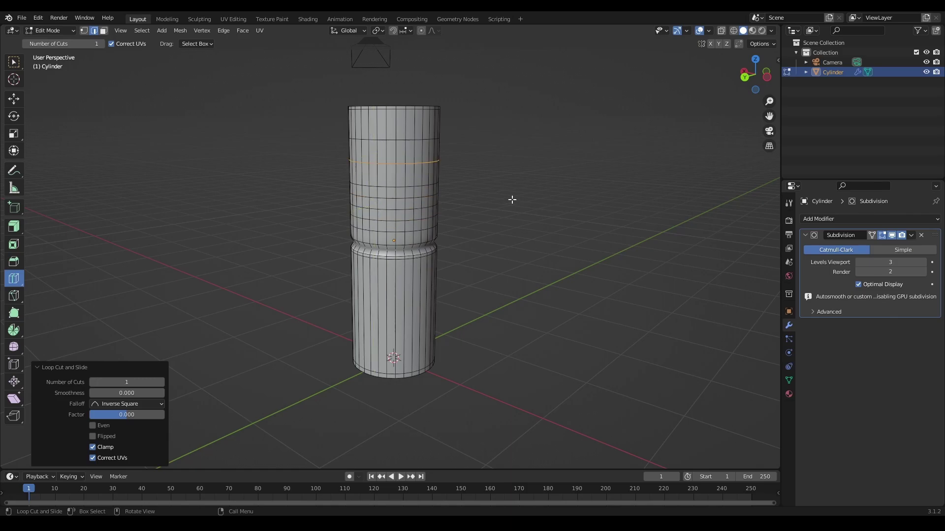
click(14, 98)
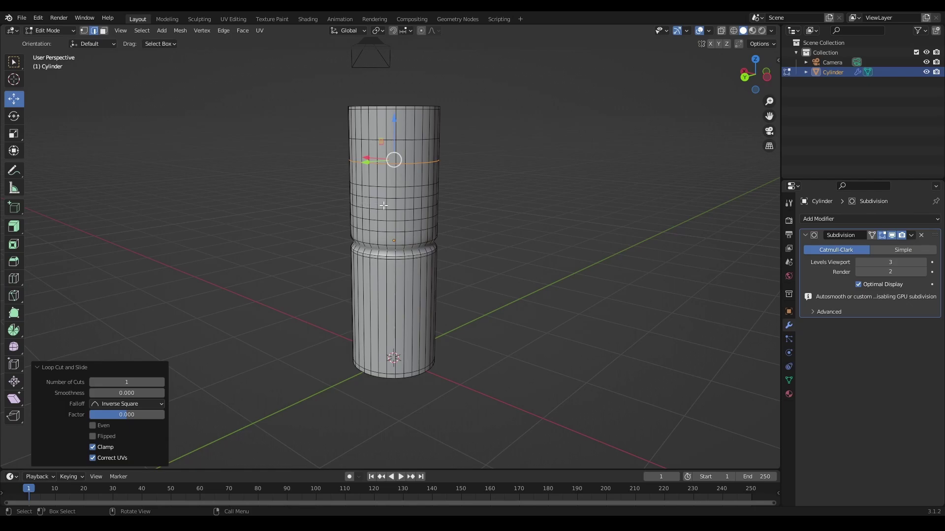
drag(393, 159, 393, 202)
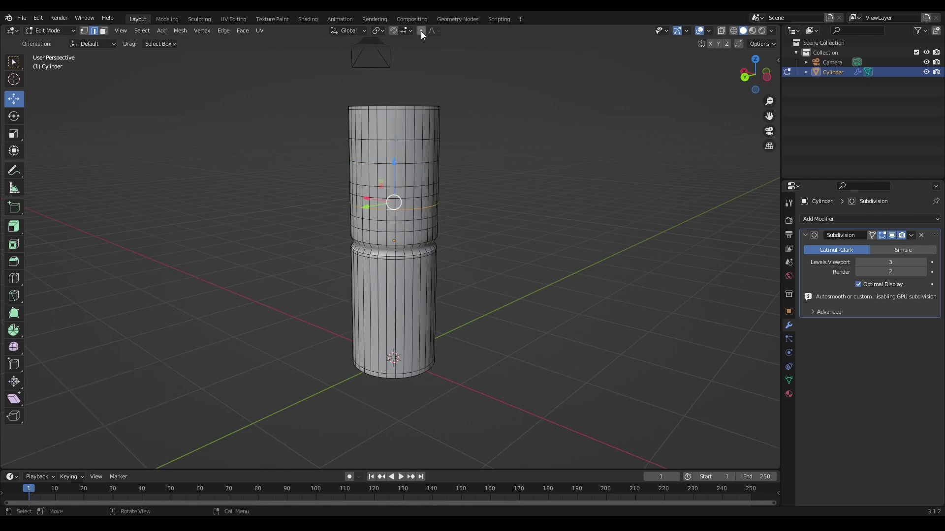
- Set proportional editing to Sphere falloff and switch to the Scale tool
click(436, 30)
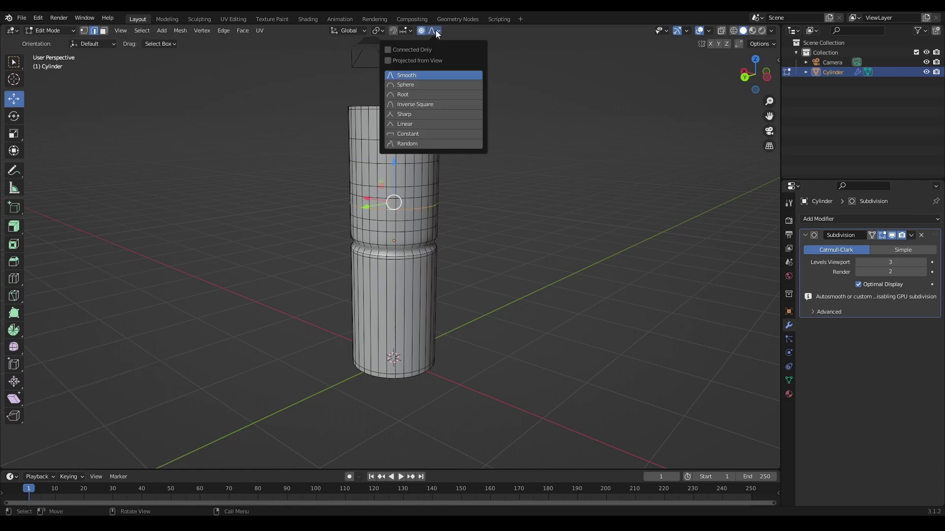
click(416, 85)
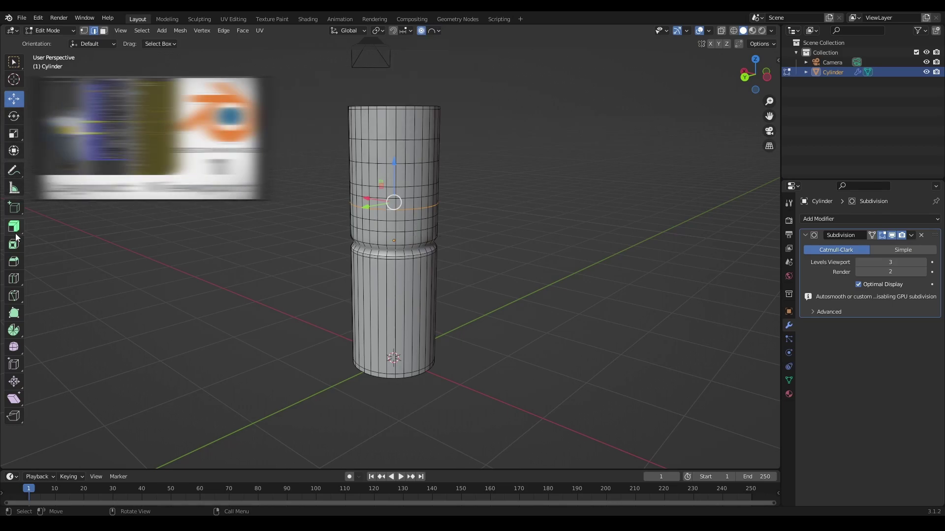
key(shift+space)
key(t)
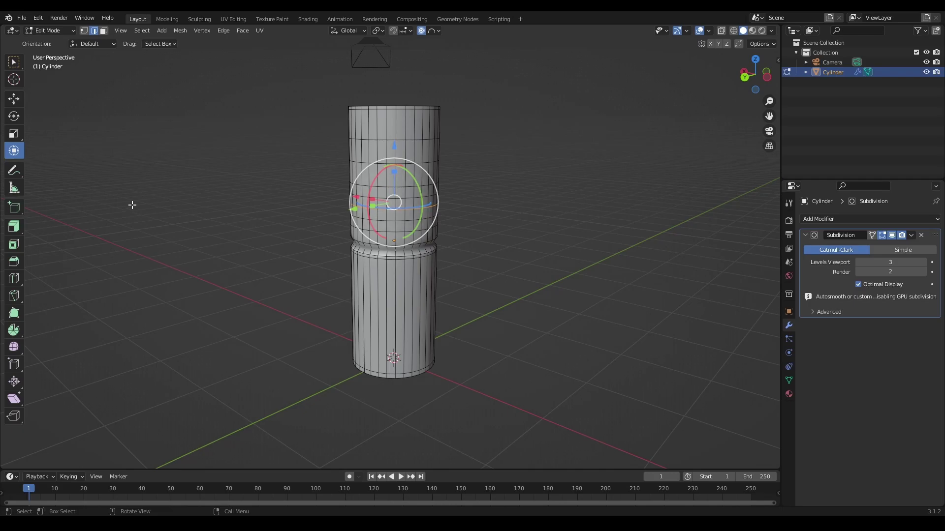
click(13, 132)
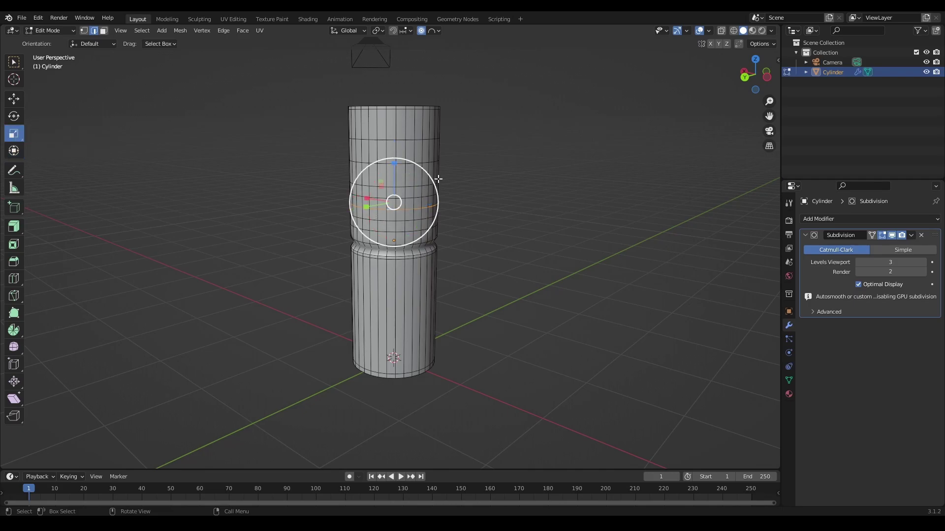
- Scale the loop to about 0.57, pinching the upper section into an hourglass waist
drag(431, 182, 437, 176)
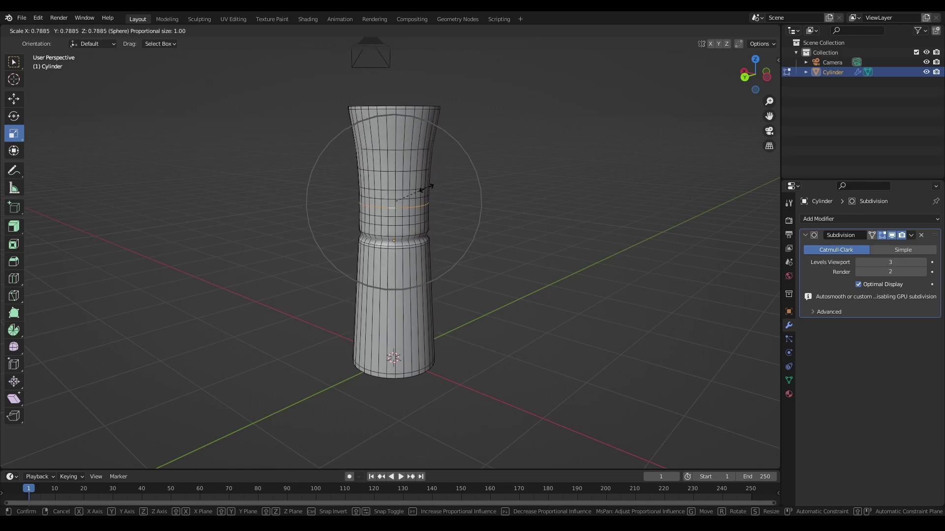
drag(437, 175, 418, 194)
mouse_move(506, 209)
middle_down()
mouse_move(521, 198)
mouse_move(488, 162)
middle_up()
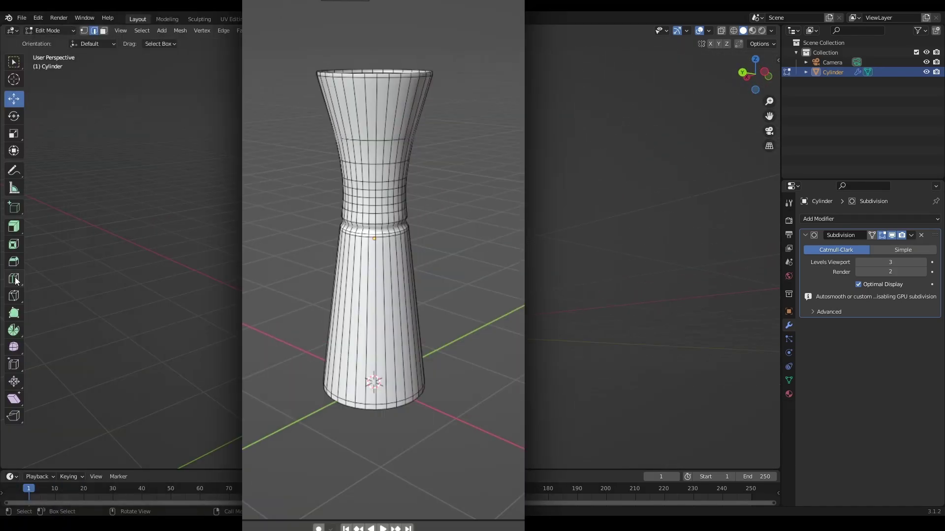
click(15, 280)
drag(369, 305, 372, 339)
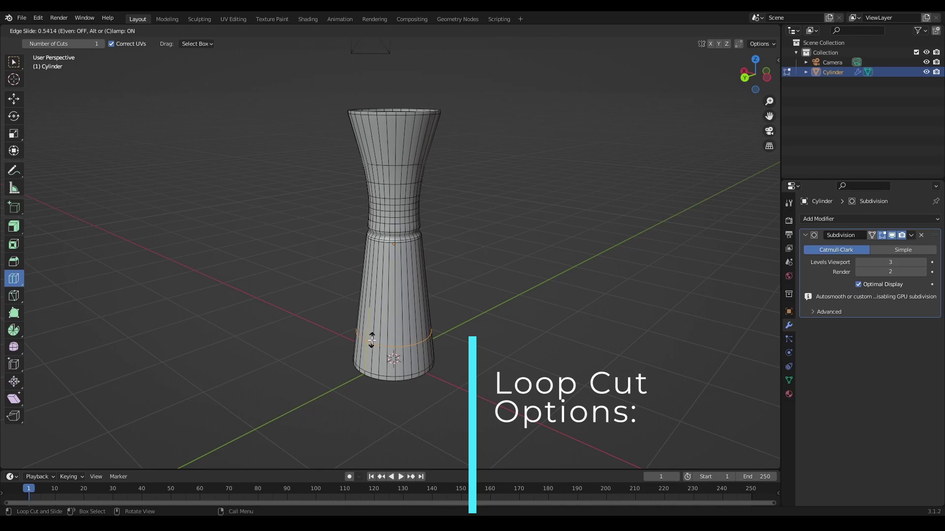
click(372, 342)
click(15, 101)
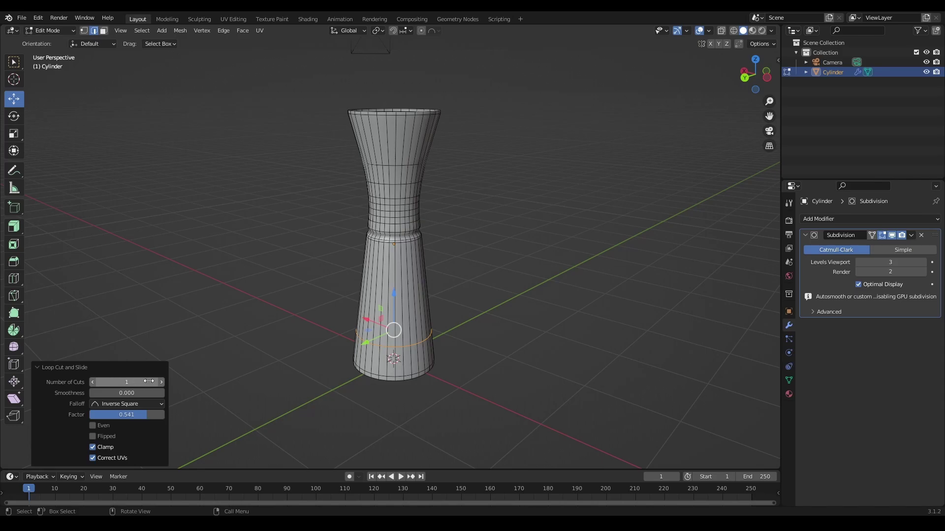
mouse_move(126, 382)
mouse_down()
mouse_move(170, 382)
mouse_move(96, 382)
mouse_up()
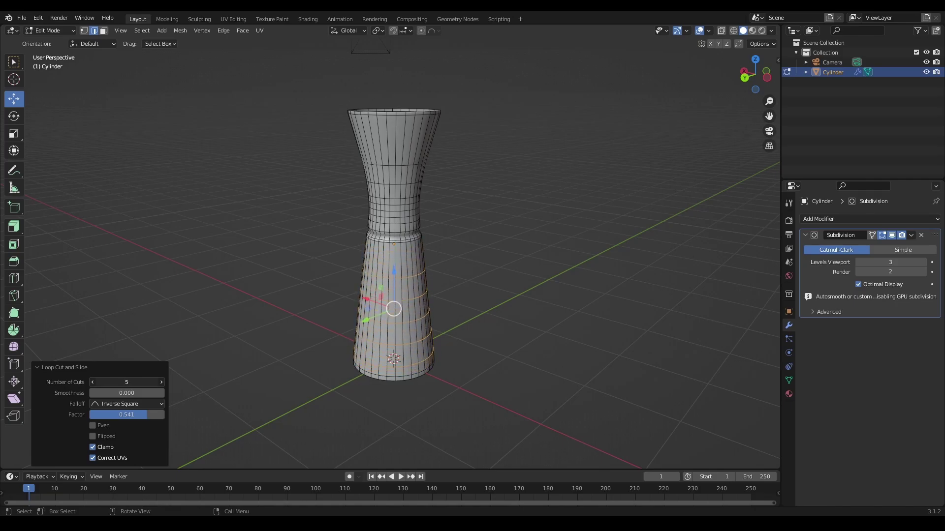
click(126, 382)
text(2)
key(Return)
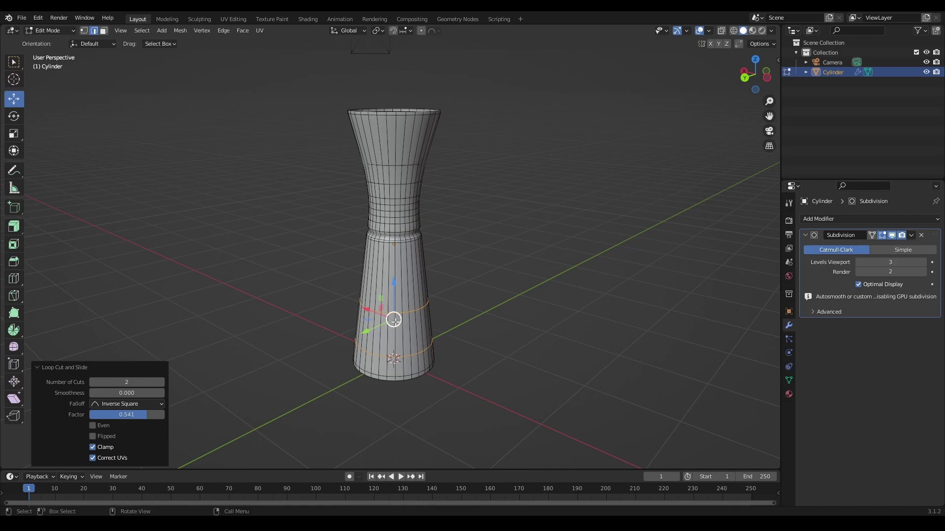
click(158, 407)
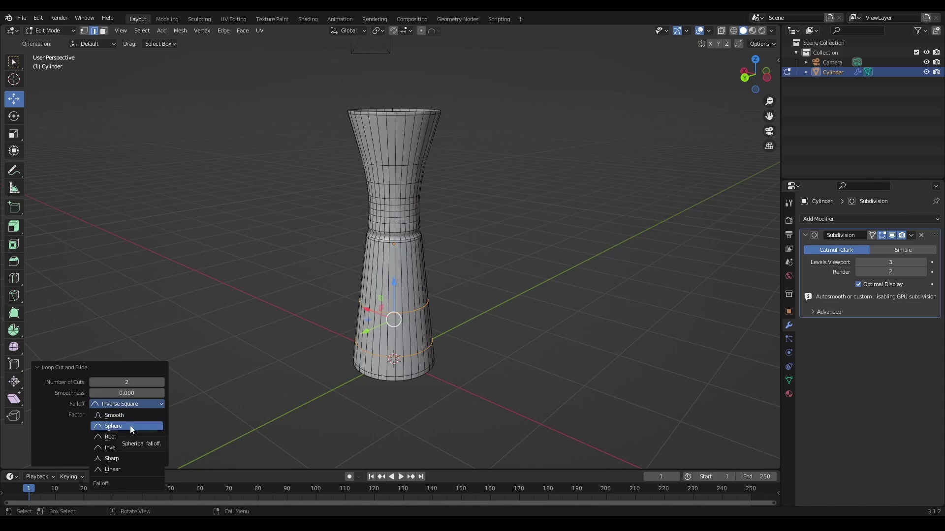
click(122, 458)
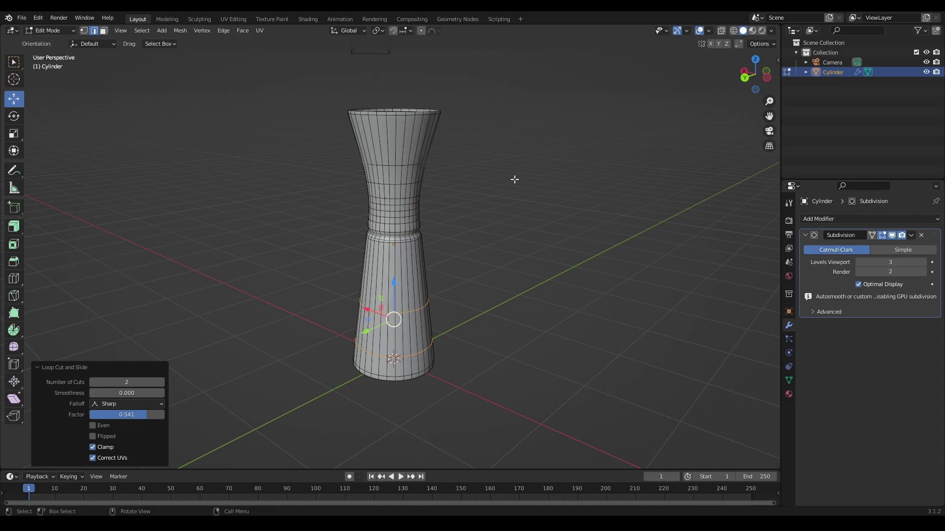
key(s)
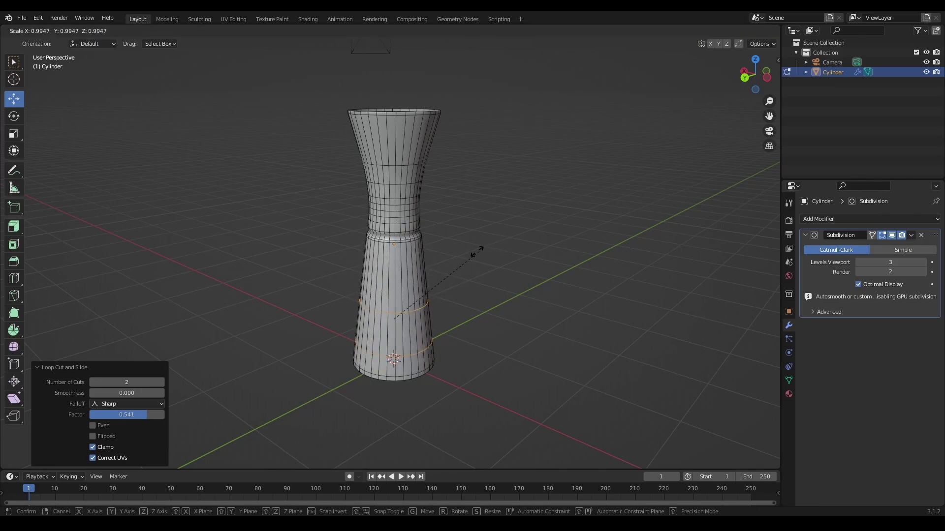
click(449, 266)
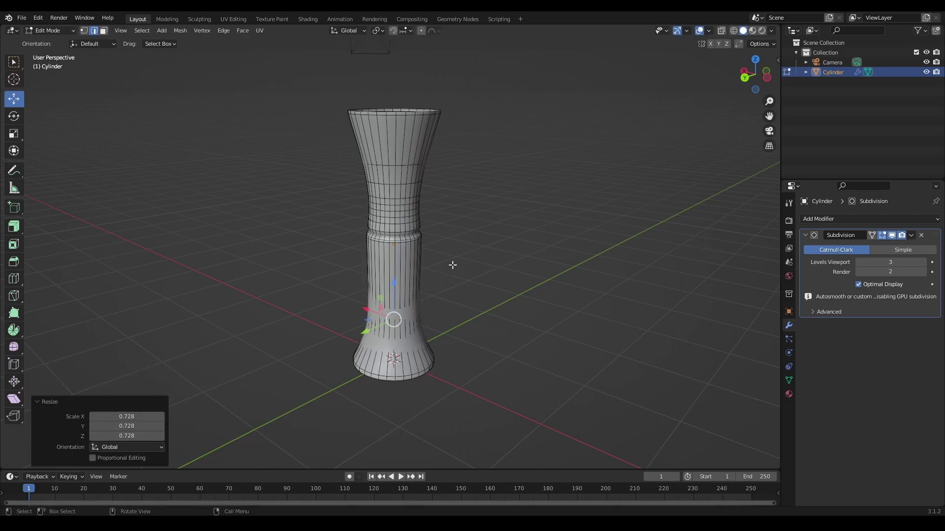
key(ctrl+x)
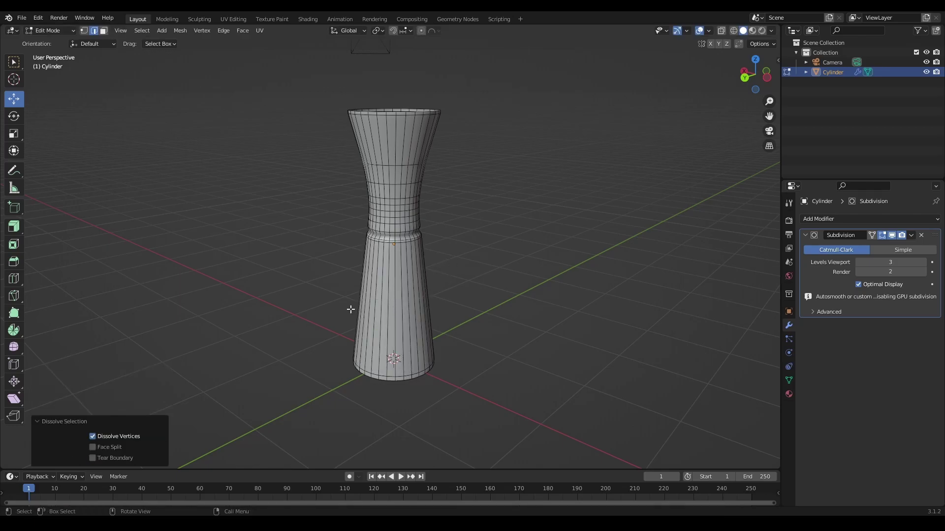
- Cut and slide edge loops across the lower flared section, one close to the base
click(14, 278)
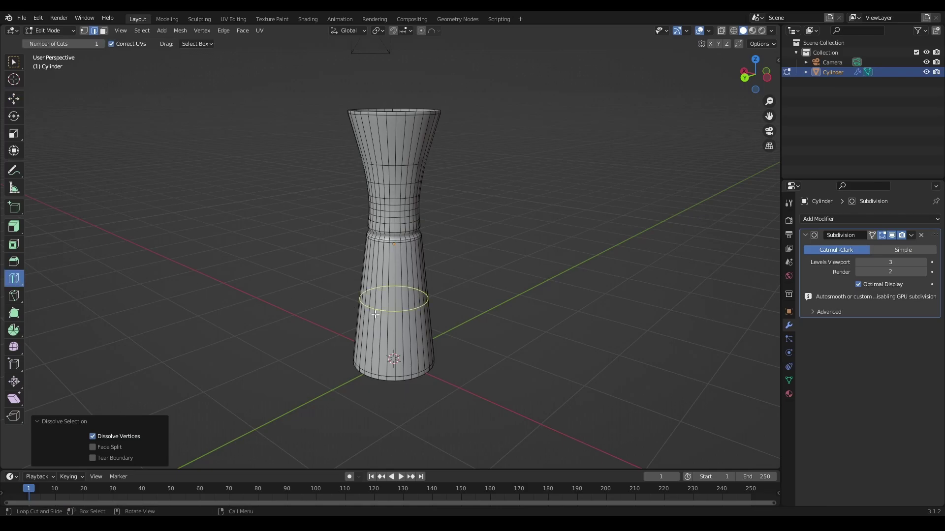
drag(369, 328, 371, 347)
click(372, 348)
drag(422, 299, 376, 335)
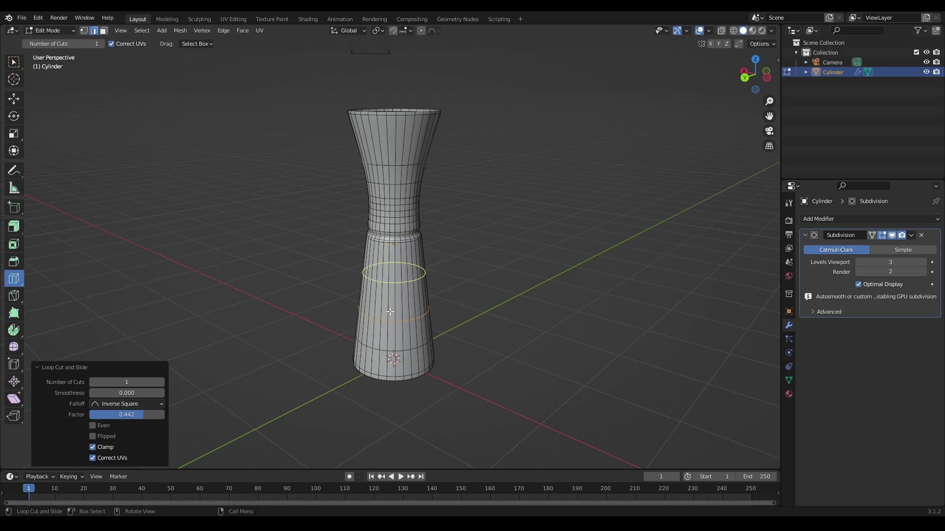
drag(390, 312, 390, 329)
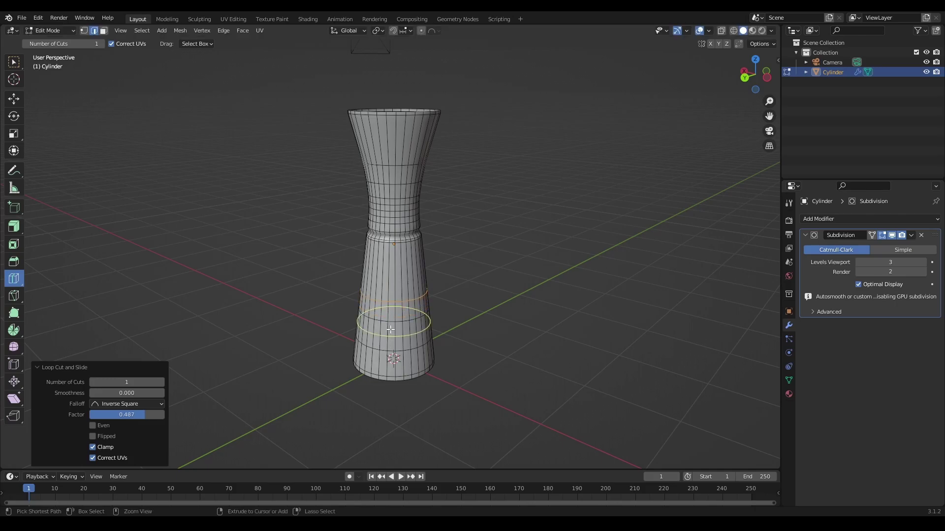
key(ctrl+z)
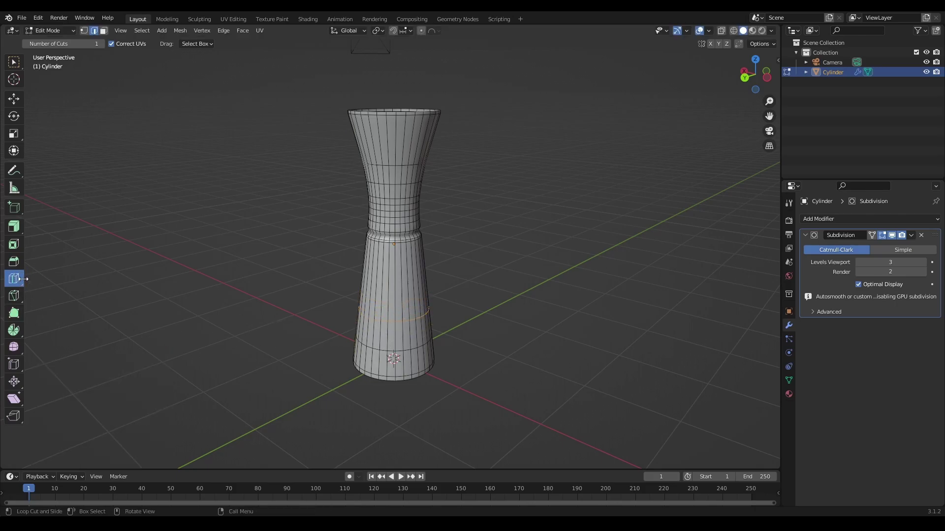
click(16, 279)
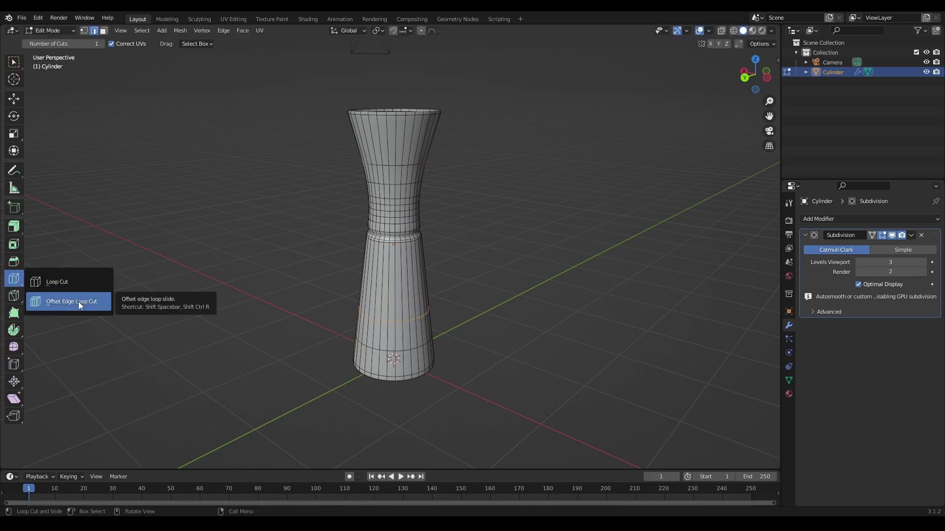
- Insert a pair of offset edge loops around the selected loop on the lower body
click(79, 302)
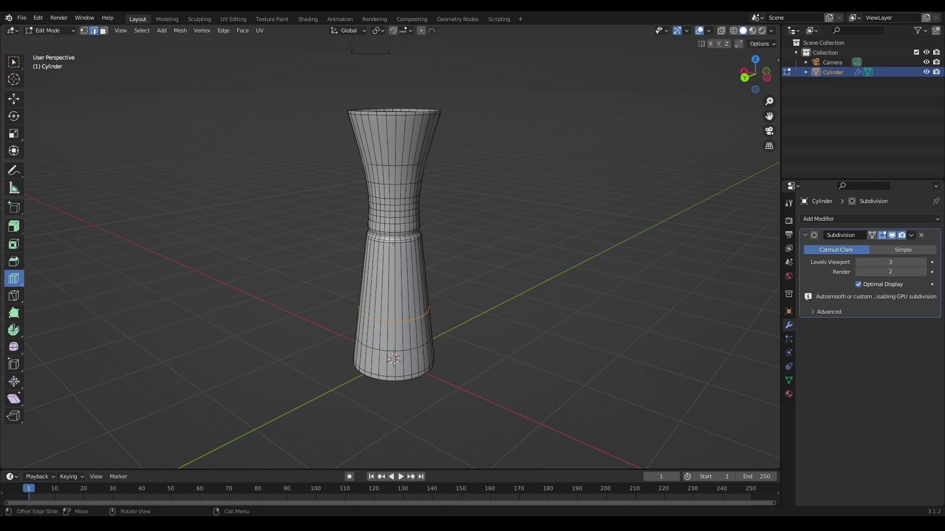
drag(424, 316, 471, 255)
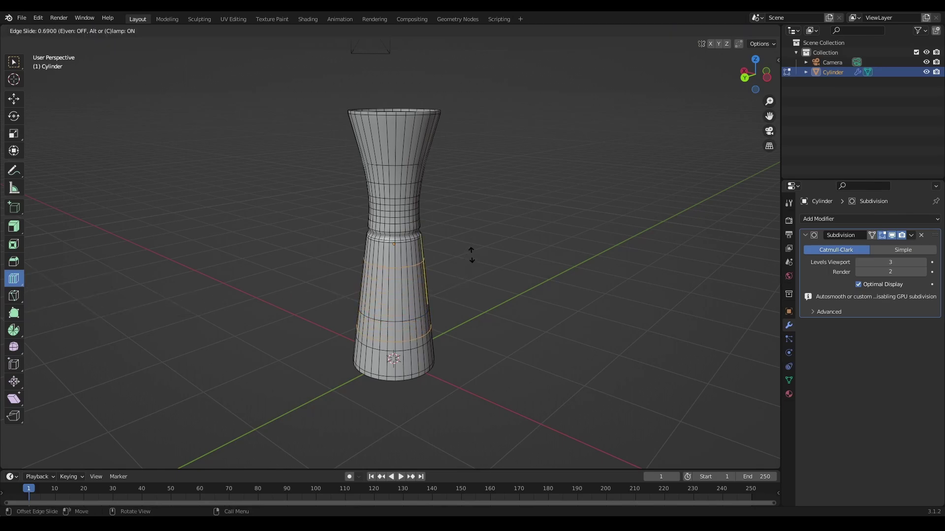
drag(471, 255, 468, 262)
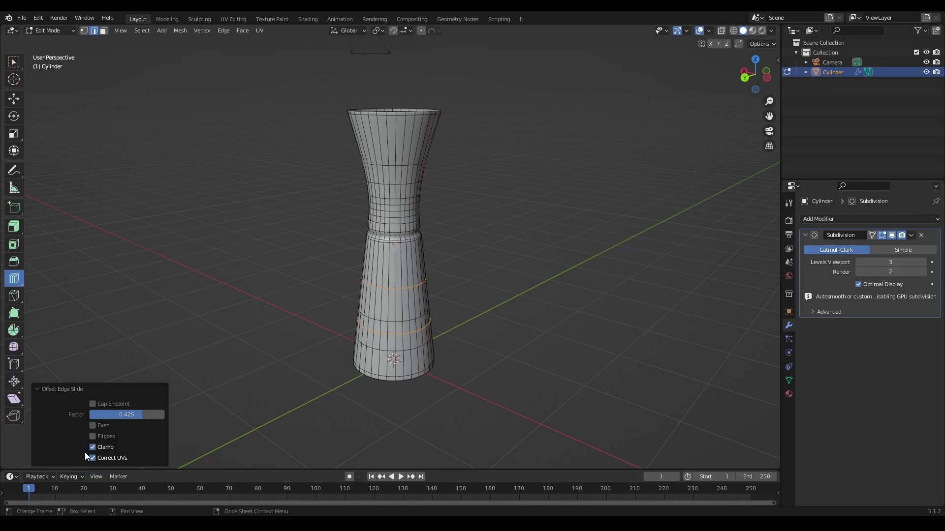
- Make the offset slide Even and pull Factor to -0.900 so the loops form a narrow band
click(93, 425)
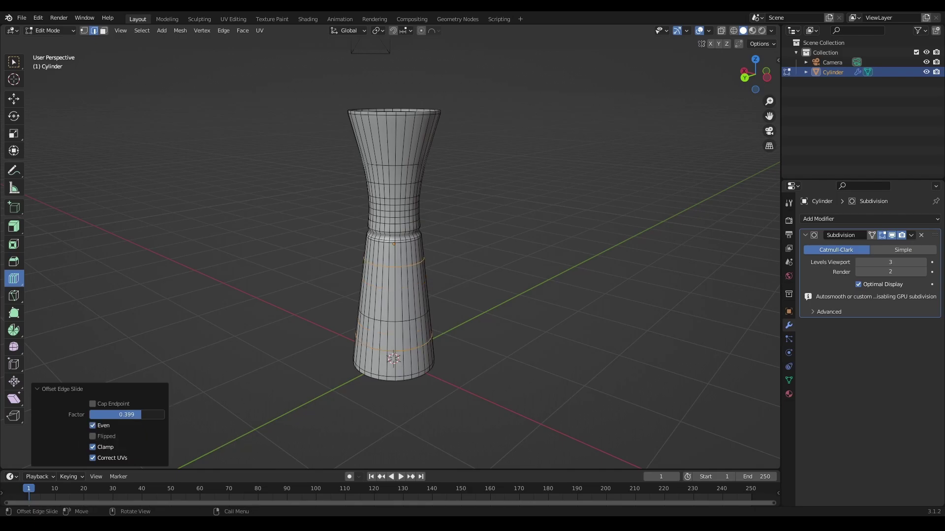
drag(141, 414, 101, 415)
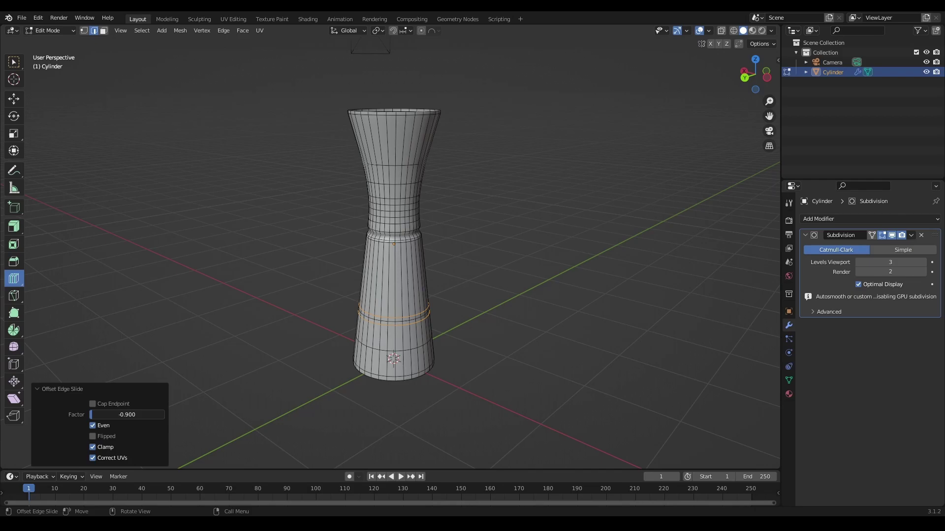
middle_drag(436, 343, 357, 319)
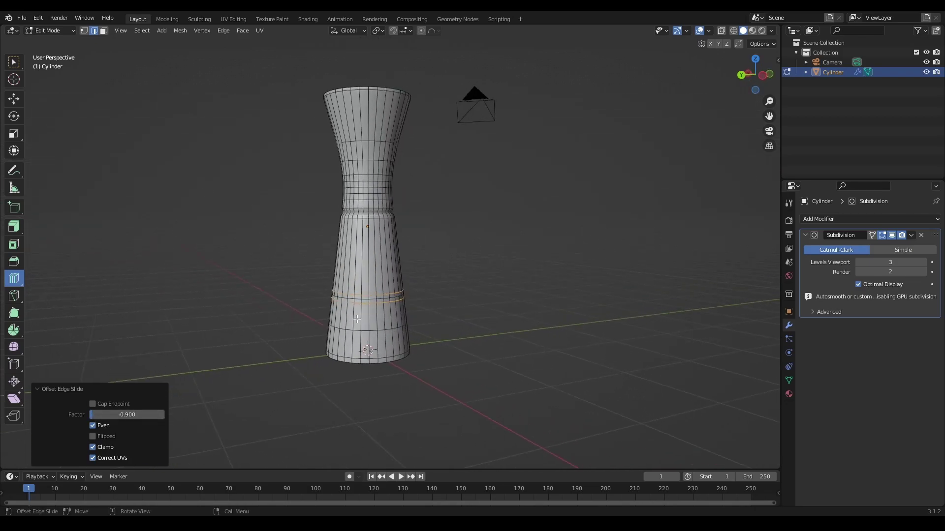
scroll(358, 319, up, 2)
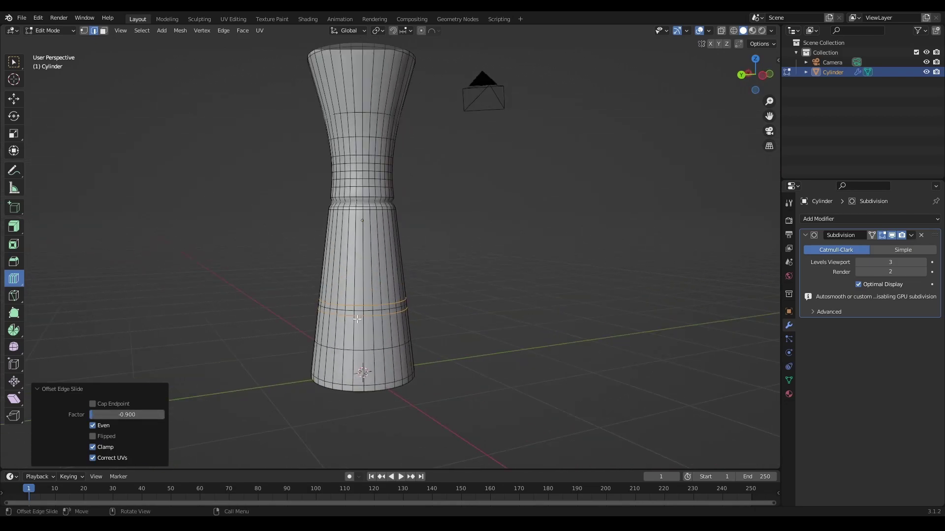
- Cut a new edge loop near the bottom and slide it down to Factor -0.634, just above the base
click(13, 100)
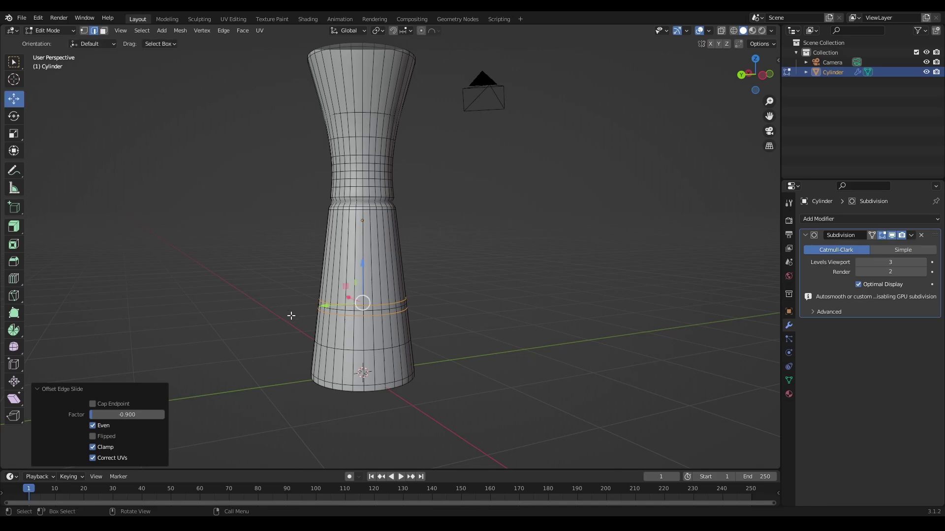
click(362, 342)
click(13, 279)
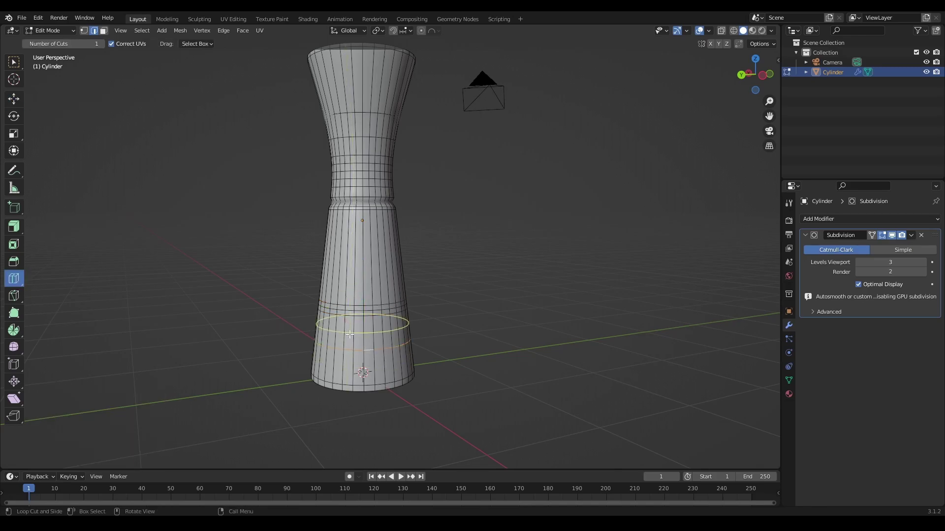
drag(350, 334, 347, 339)
key(g)
key(g)
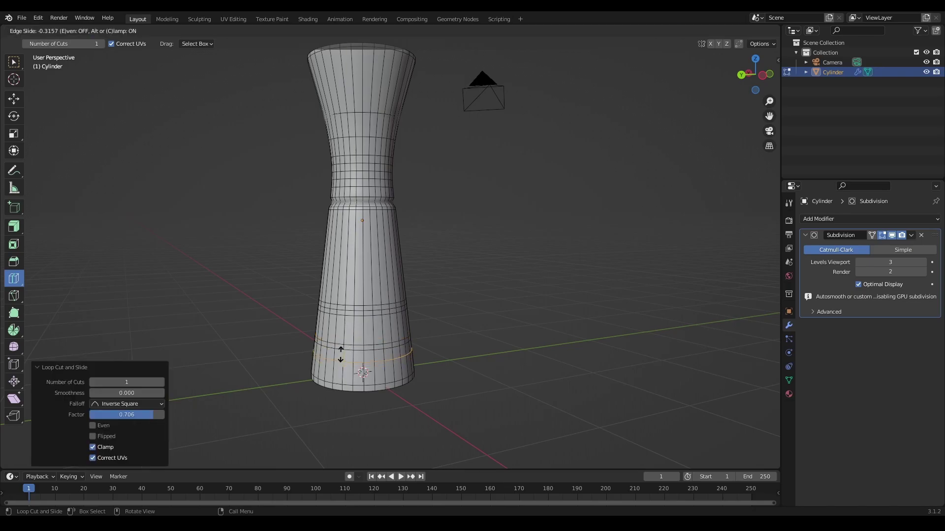
click(344, 348)
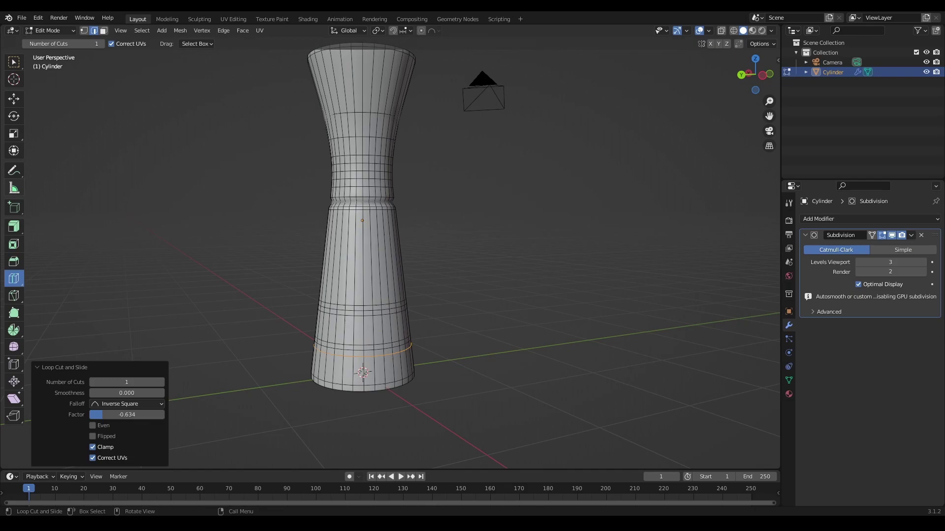
- Select the upper and lower loops of the narrow band with the Move tool active
click(15, 99)
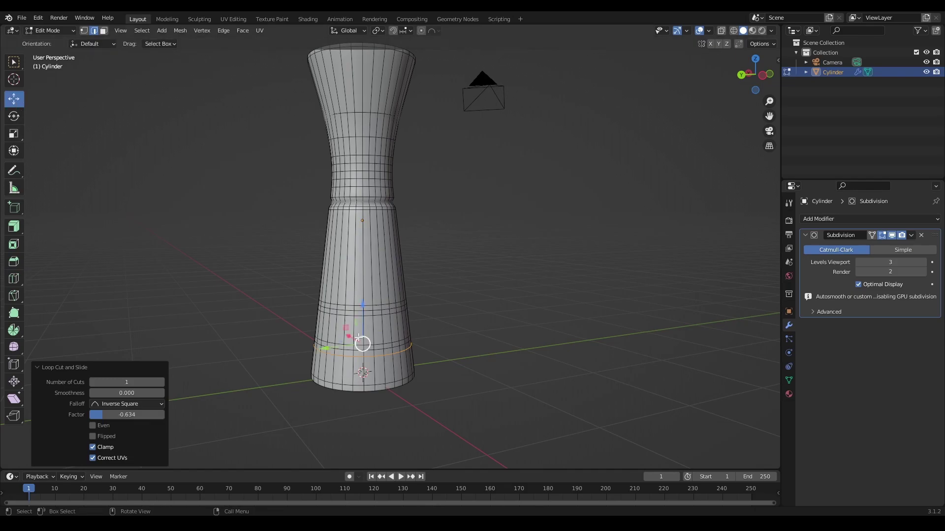
alt+click(384, 310)
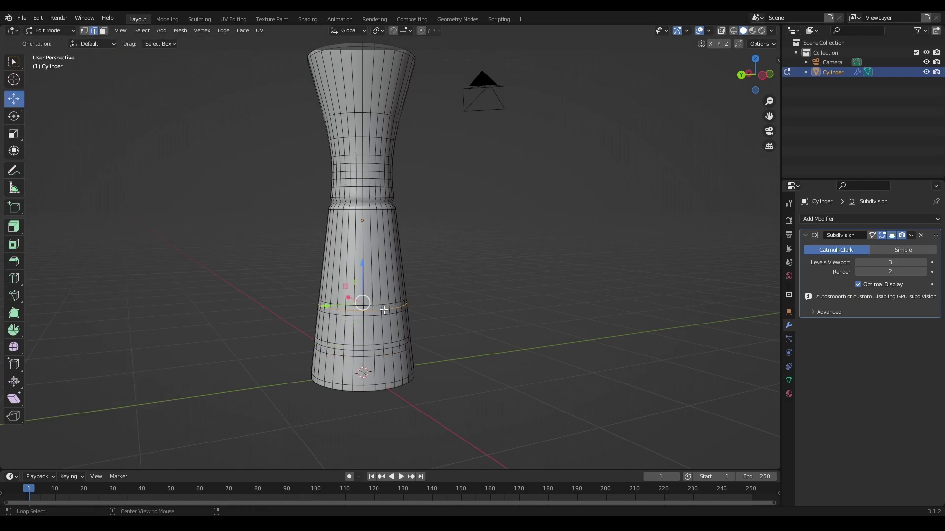
alt+shift+click(389, 348)
- Scale the selected band loops inward to 0.680, forming the collar ring above the base
key(s)
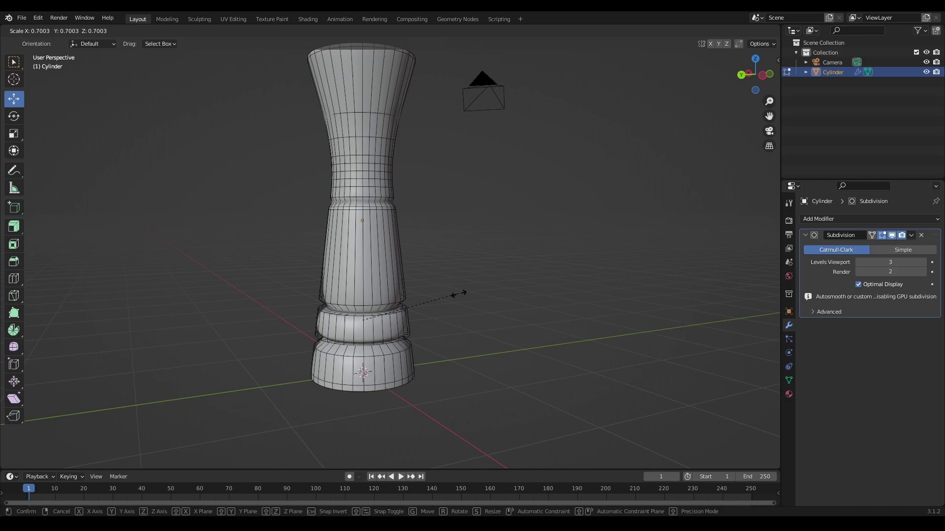
click(454, 297)
middle_drag(475, 313, 312, 244)
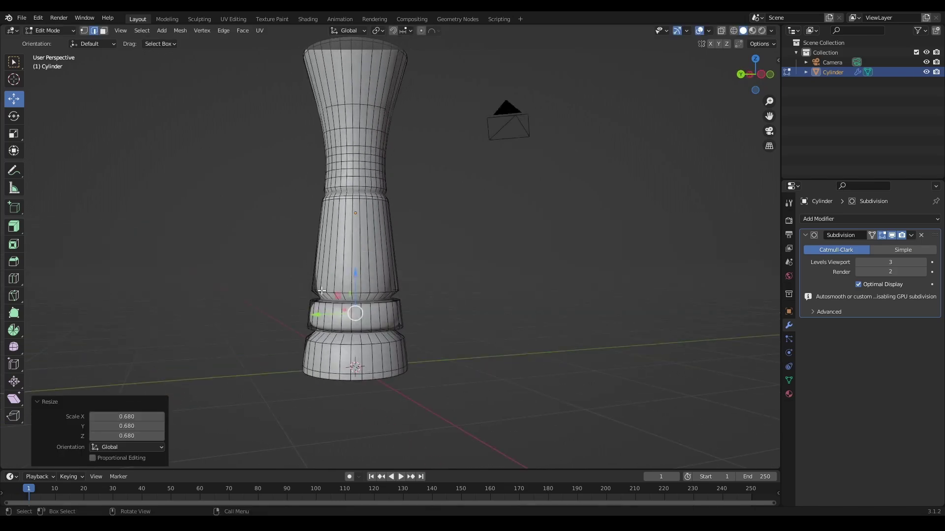
- Preview the collar in Object Mode from a few angles, then return to Edit Mode
key(Tab)
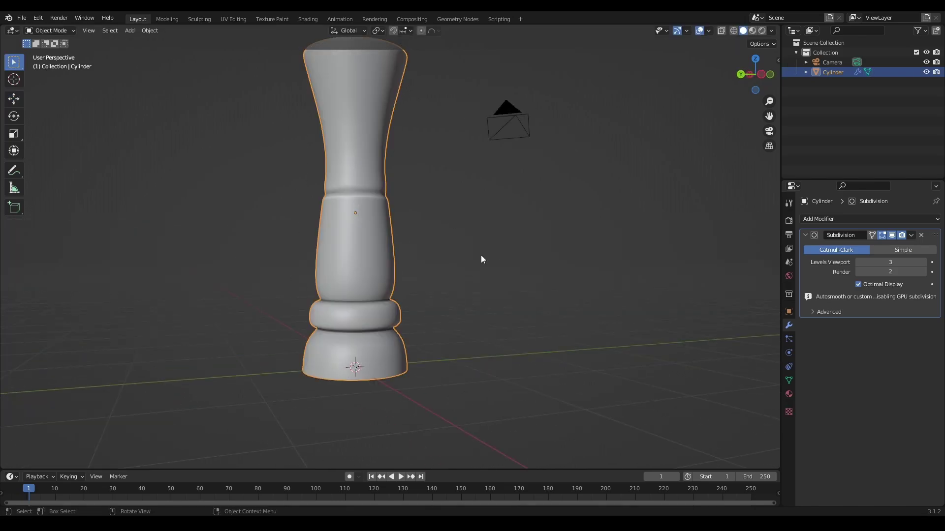
mouse_move(481, 255)
middle_down()
mouse_move(416, 258)
mouse_move(348, 303)
mouse_move(353, 289)
mouse_move(361, 307)
mouse_move(356, 294)
mouse_move(342, 296)
mouse_move(357, 311)
mouse_move(342, 312)
mouse_move(346, 327)
mouse_move(329, 327)
mouse_move(371, 329)
mouse_move(379, 344)
mouse_move(354, 361)
mouse_move(342, 320)
mouse_move(359, 291)
mouse_move(313, 310)
middle_up()
scroll(341, 313, up, 2)
key(Tab)
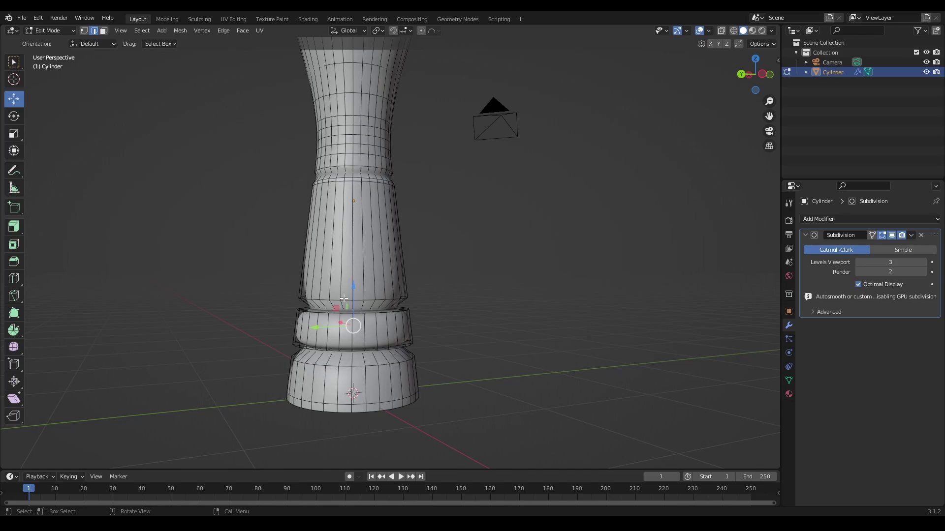
- Alt-select the edge loops around the collar ring to inspect its banding
key(alt)
alt+click(348, 301)
mouse_move(347, 301)
middle_down()
mouse_move(354, 347)
mouse_move(359, 318)
middle_up()
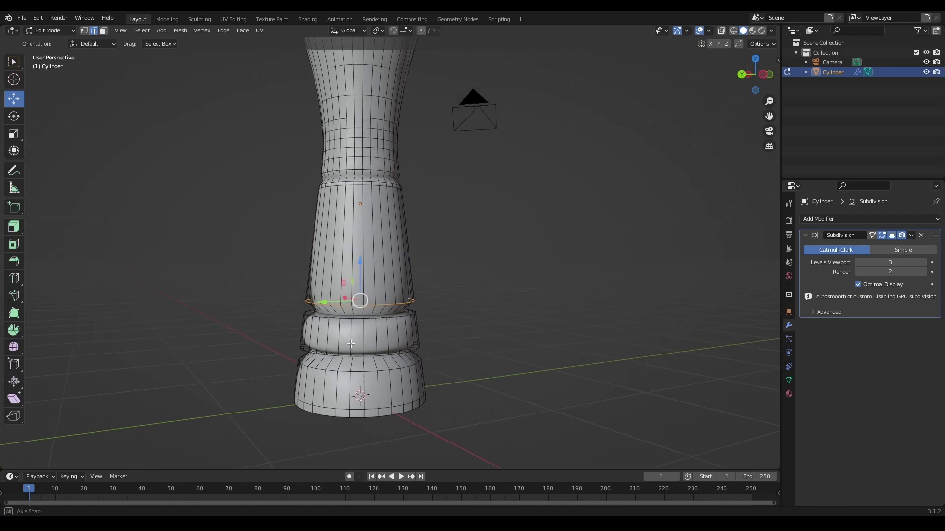
click(359, 310)
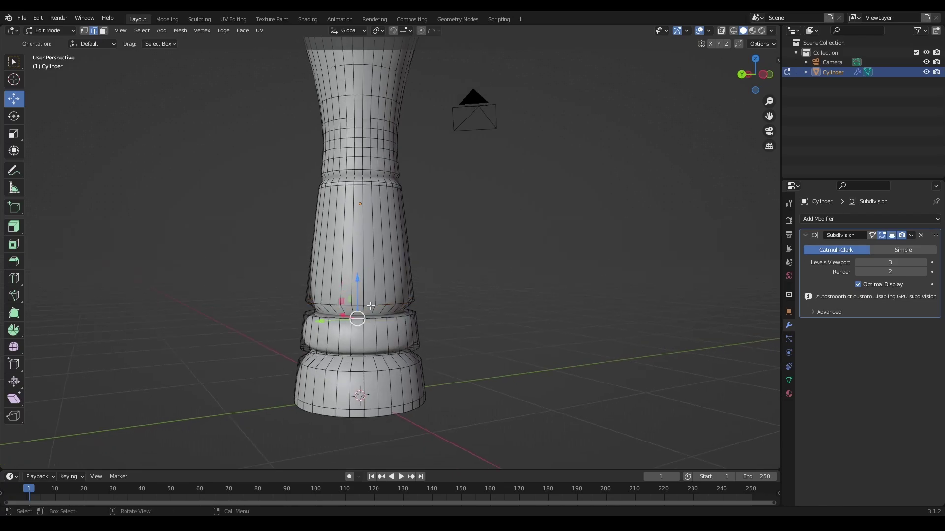
click(370, 304)
alt+click(382, 305)
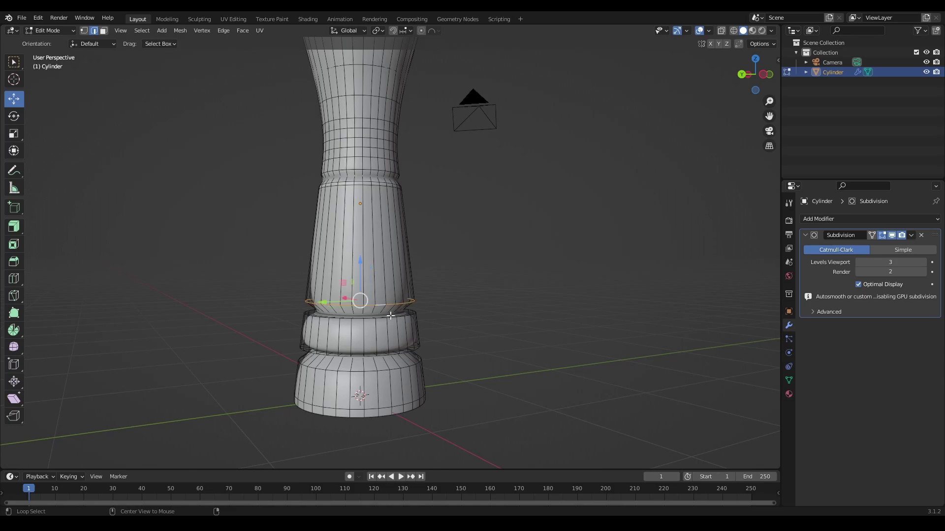
alt+shift+click(383, 318)
alt+shift+click(377, 354)
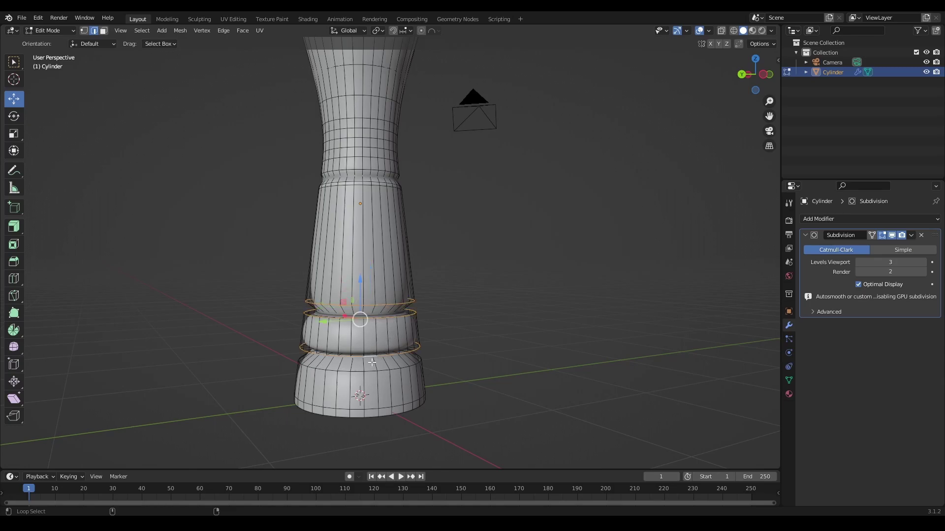
middle_drag(370, 366, 369, 361)
alt+shift+click(373, 351)
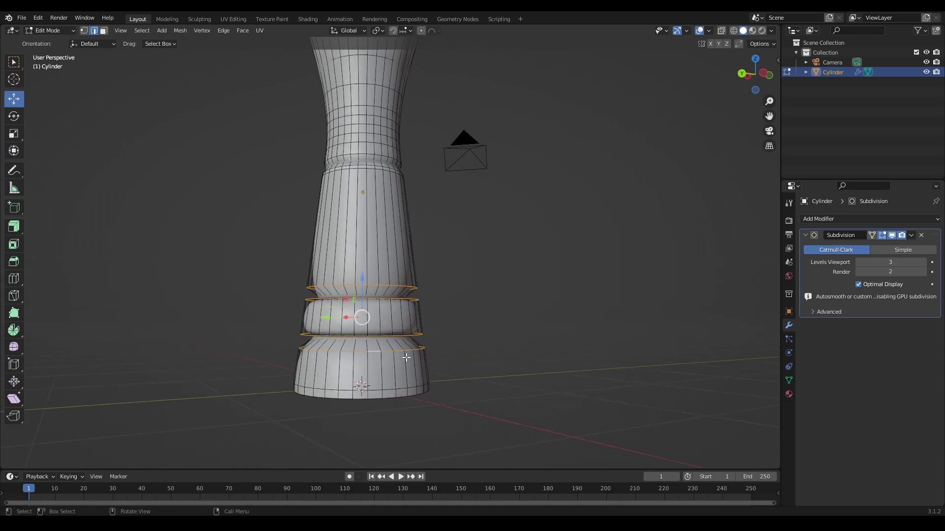
- Check the loop-cut flyout, clear the selection and switch to Object Mode to view the smooth shaker
click(14, 278)
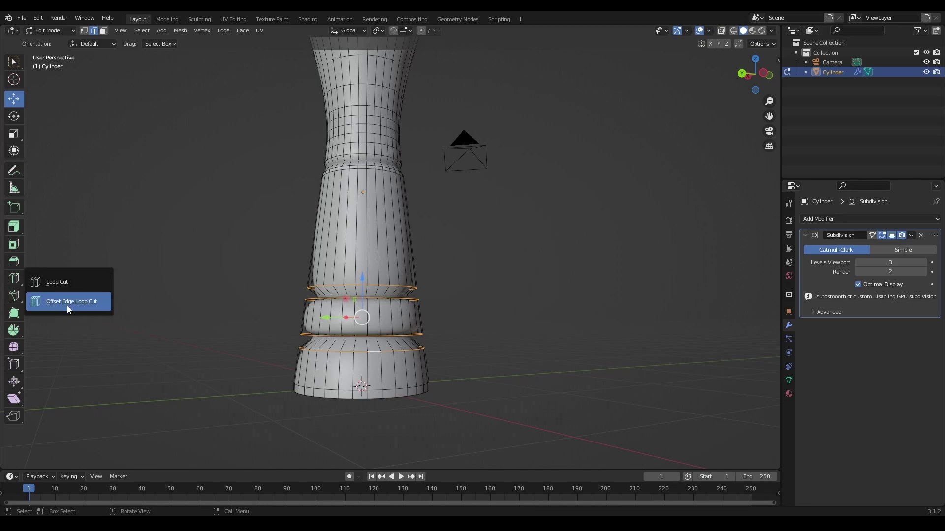
mouse_move(365, 279)
middle_down()
mouse_move(498, 289)
mouse_move(458, 316)
mouse_move(431, 298)
mouse_move(473, 297)
mouse_move(448, 301)
middle_up()
click(491, 291)
key(Tab)
scroll(458, 316, down, 3)
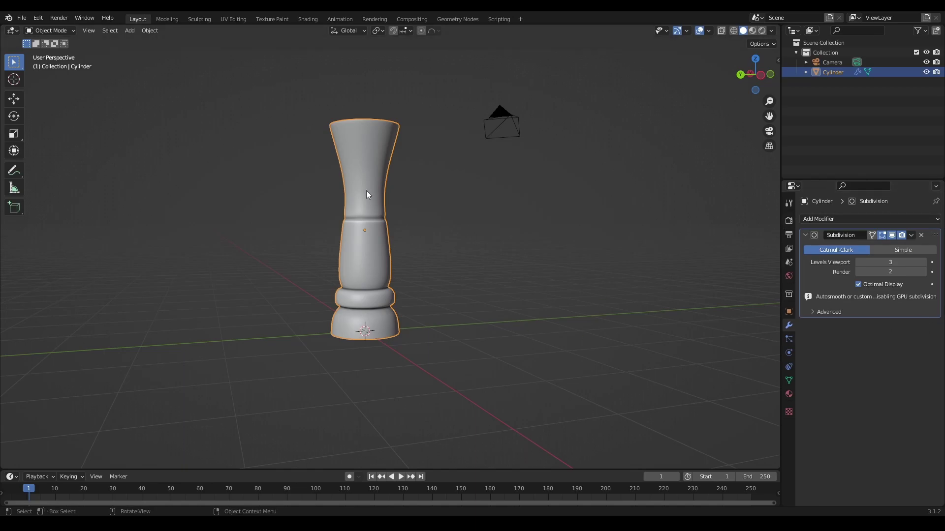
- Re-enter Edit Mode to show the shaker's wireframe of edge loops
key(Tab)
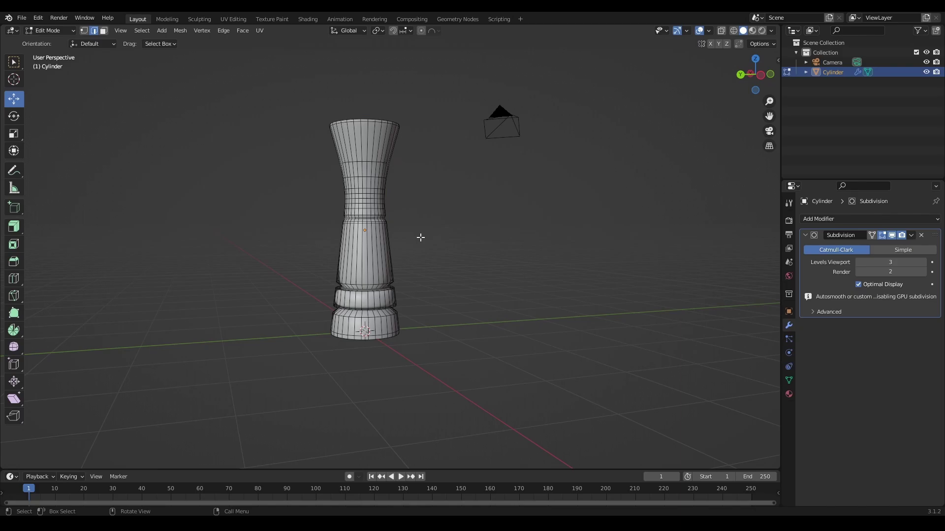